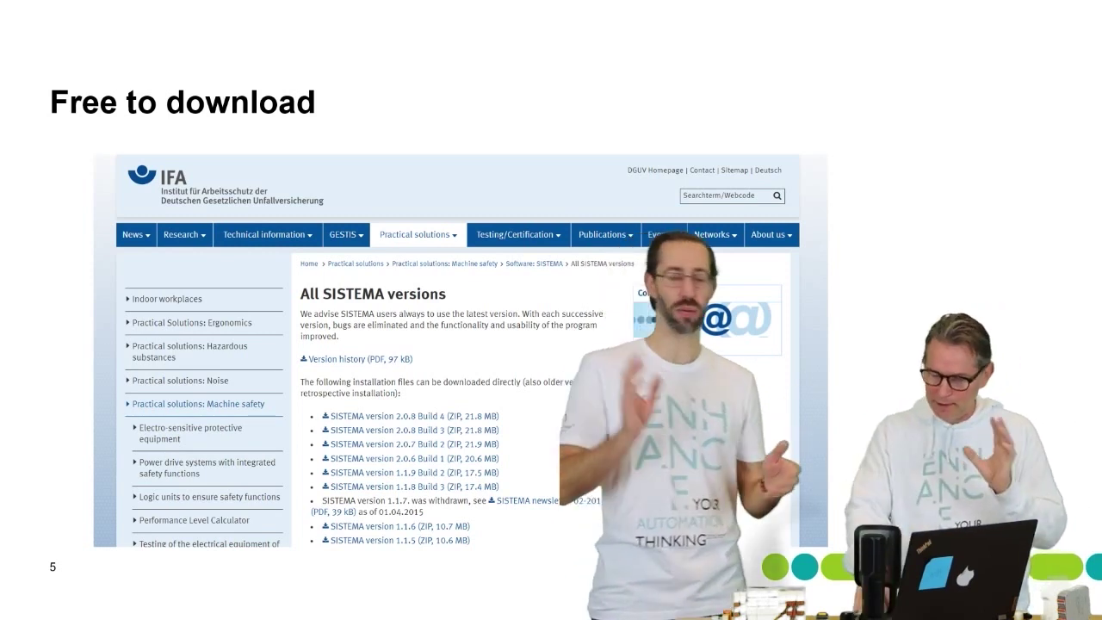
key("Right")
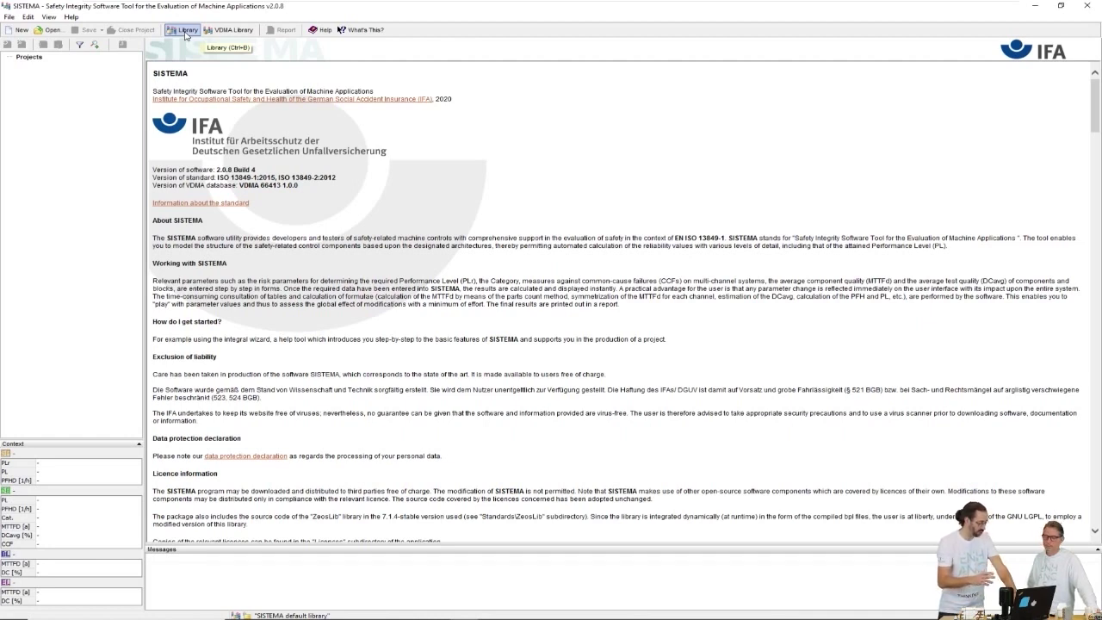
Step: Add the PhoenixContact_VDMA66413 XML file from its PhoenixContact_VDMA66413_3.01.20210531 folder to the VDMA library
left_click(228, 31)
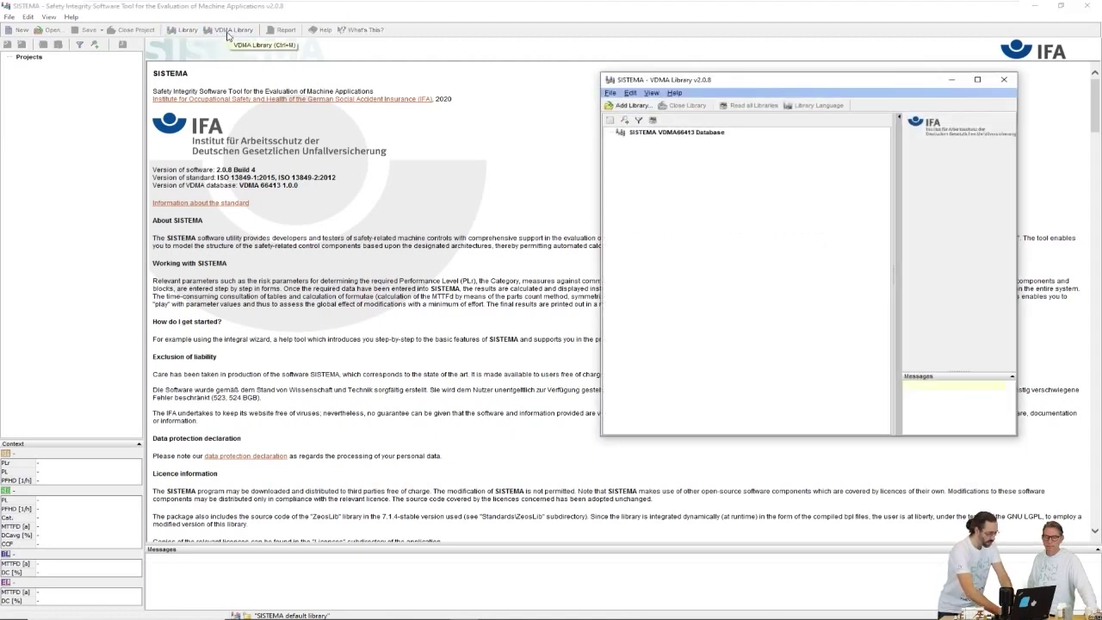
left_click(624, 106)
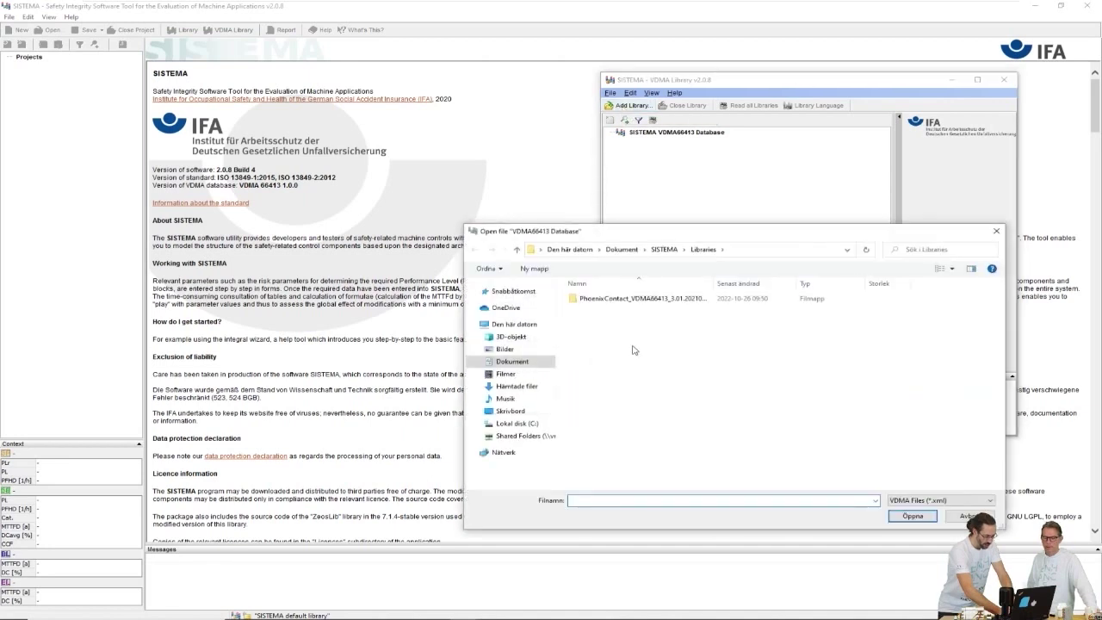
double_click(657, 300)
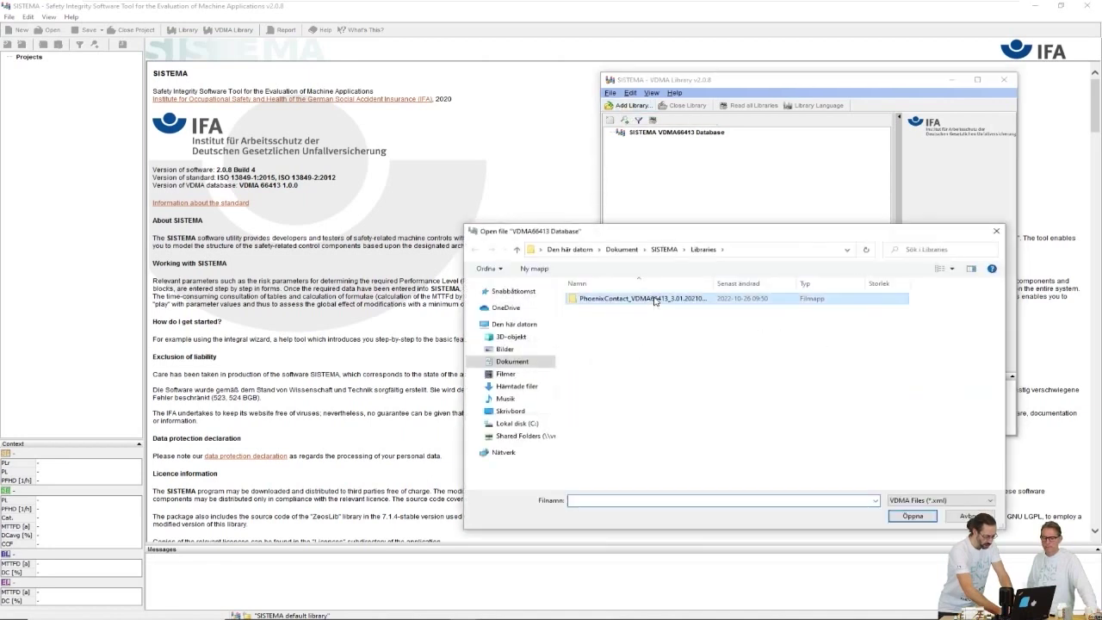
double_click(655, 299)
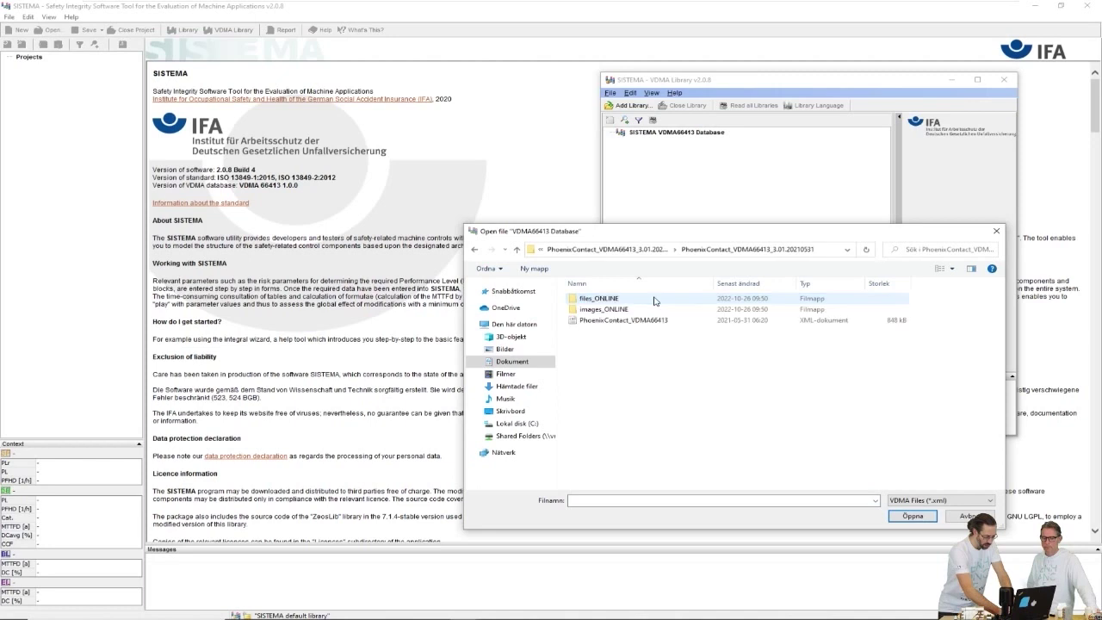
left_click(645, 322)
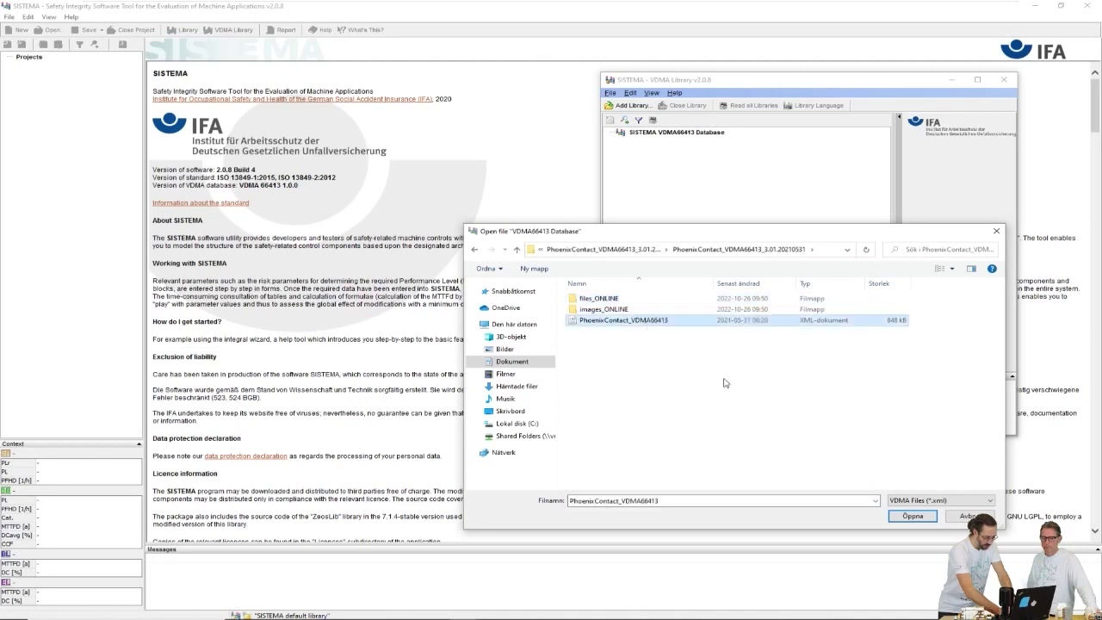
left_click(923, 520)
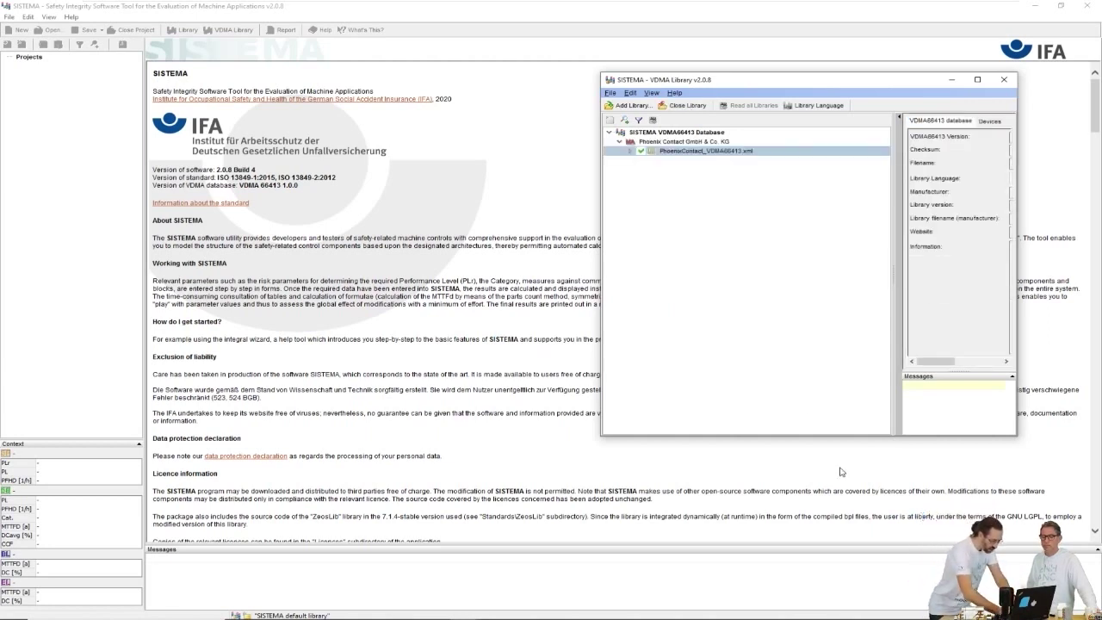
Step: Expand the PhoenixContact_VDMA66413.xml library and filter its devices by the article number 2702975
left_click(632, 153)
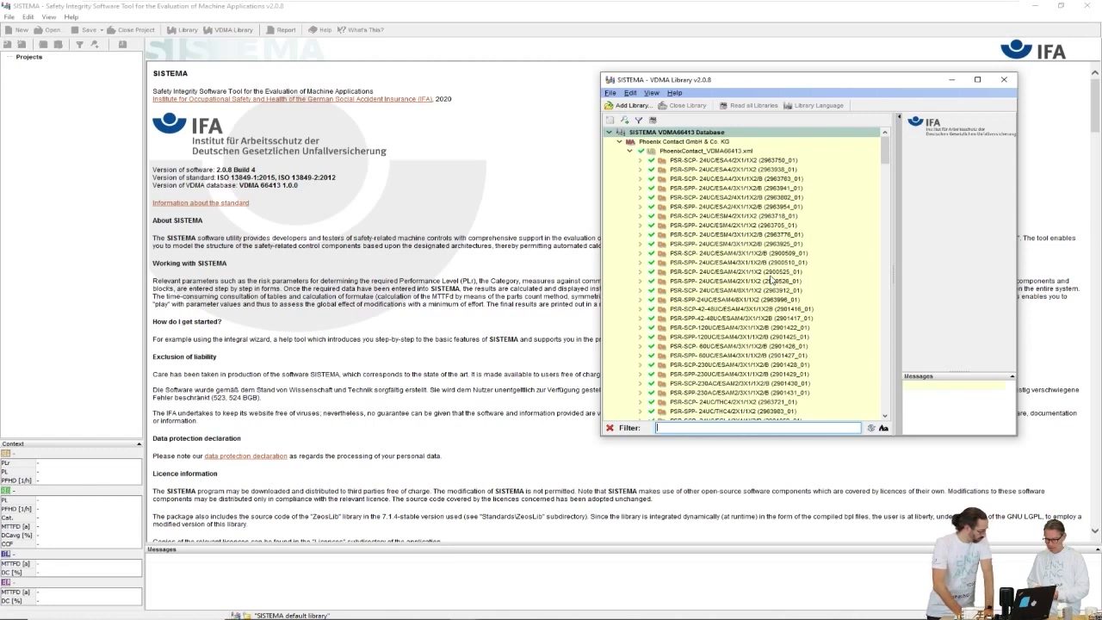
type("2")
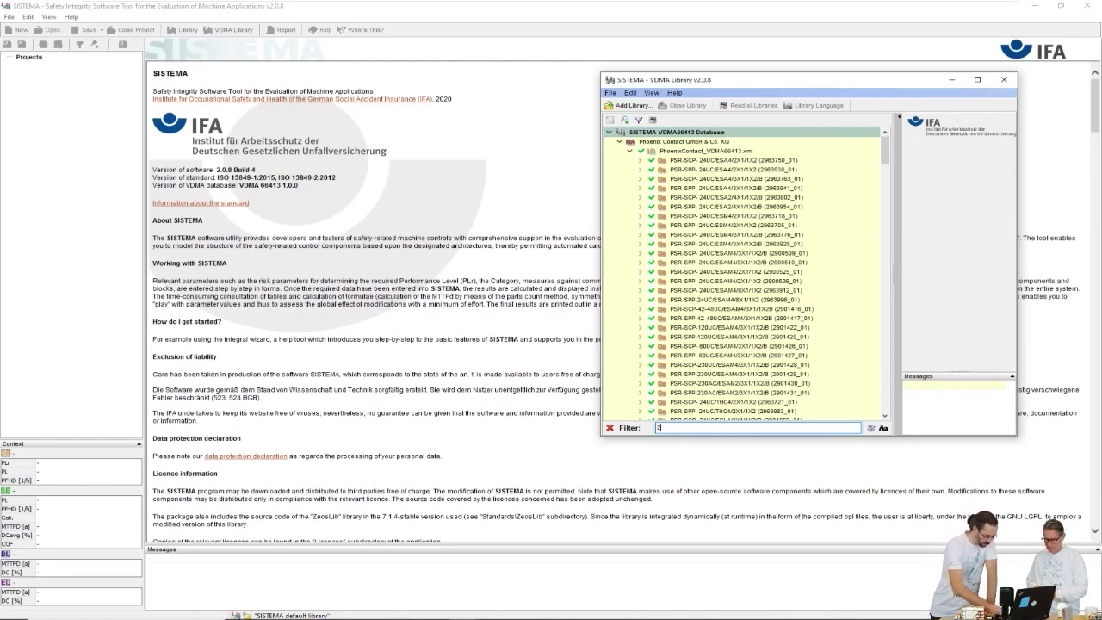
type("702")
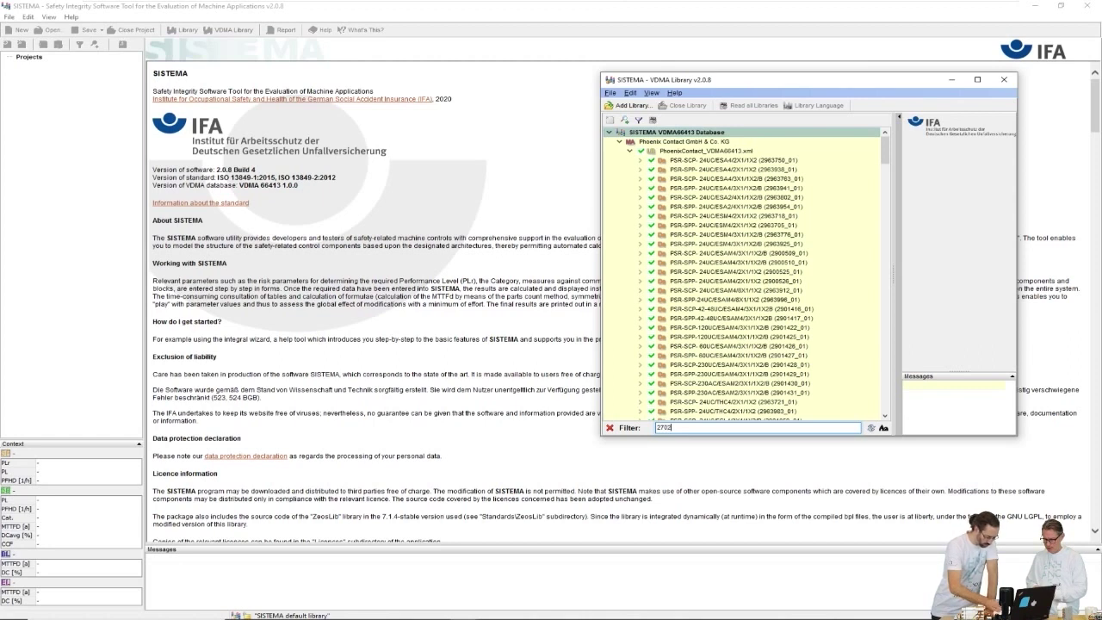
type("975")
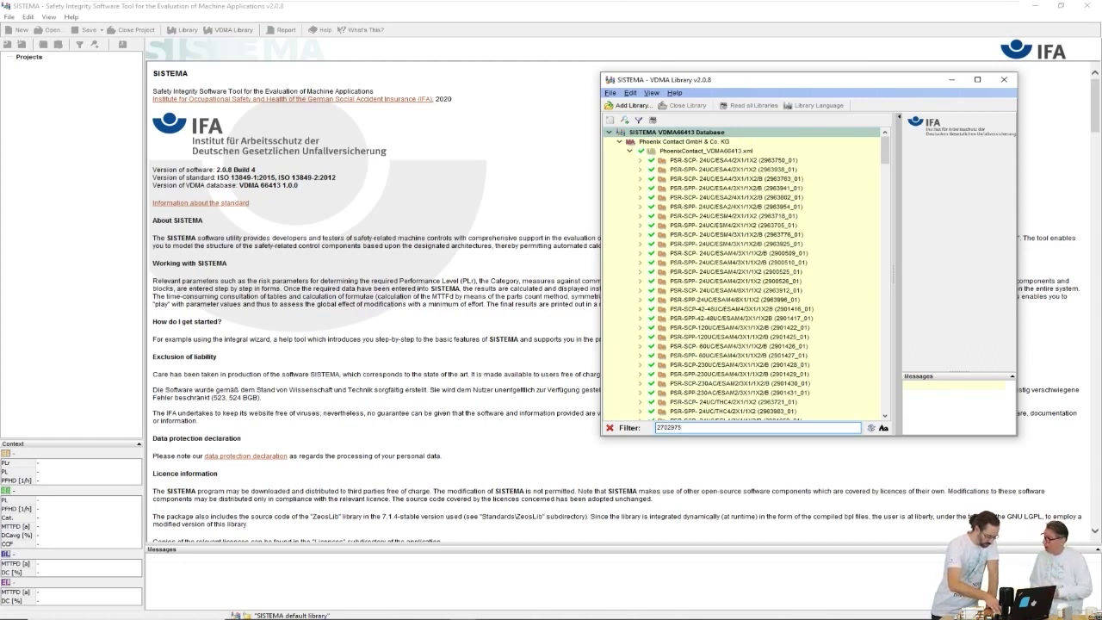
key("Return")
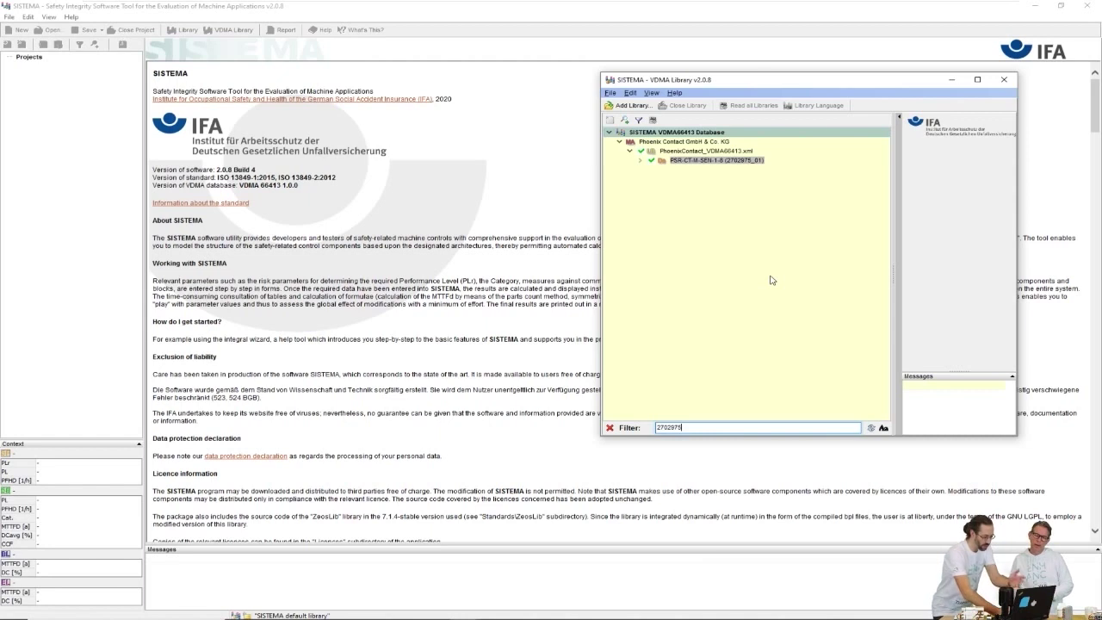
Step: Return to the main SISTEMA window and create a new project named Machine1
left_click(438, 219)
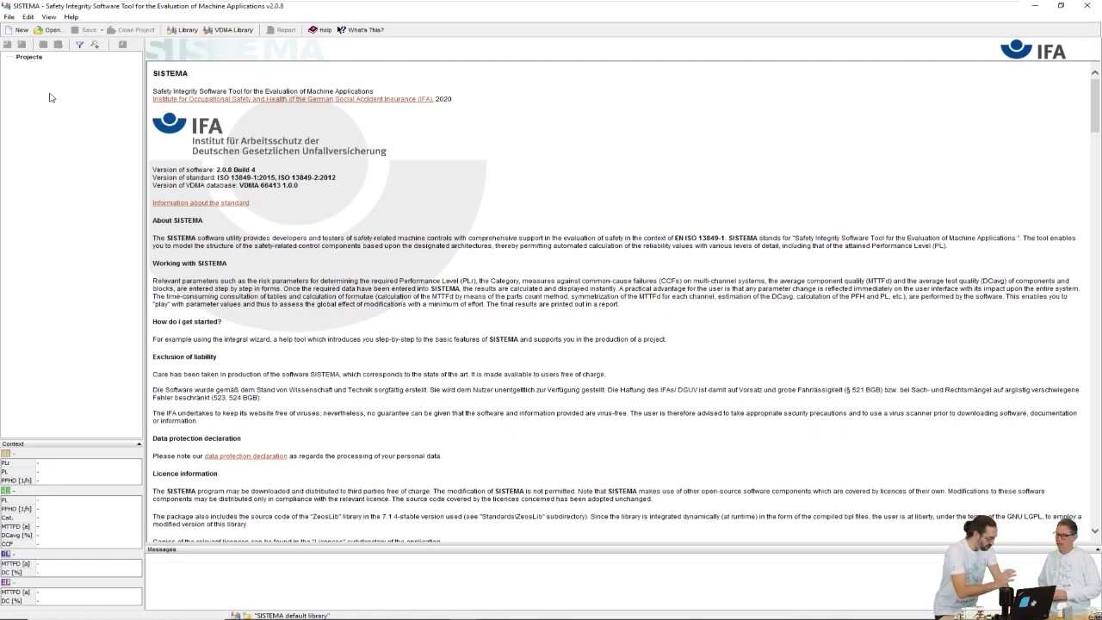
left_click(17, 29)
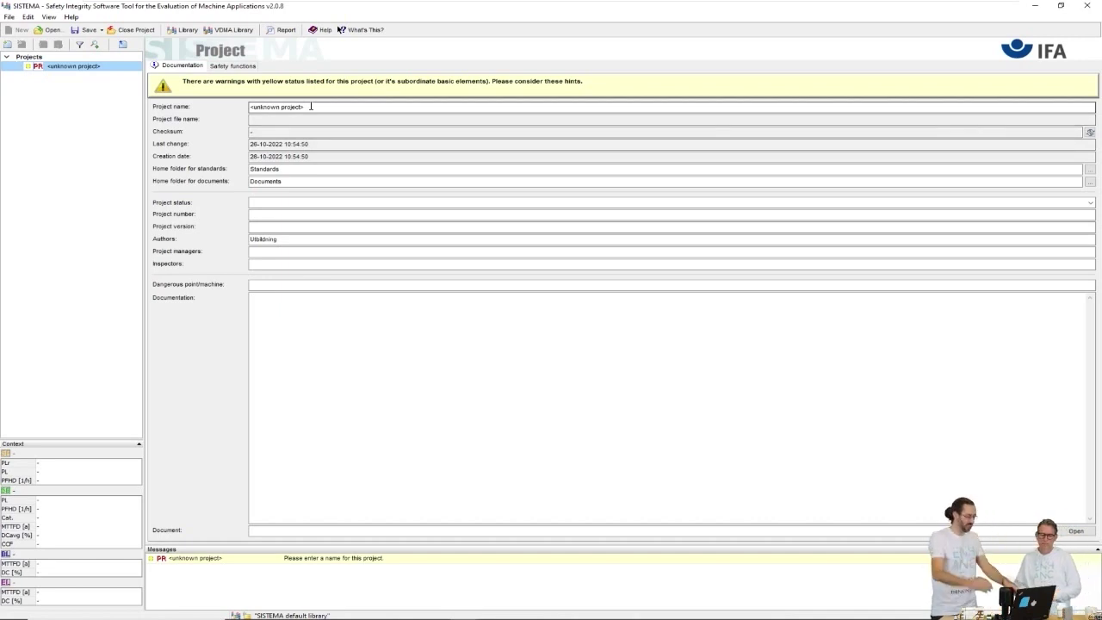
left_click(311, 106)
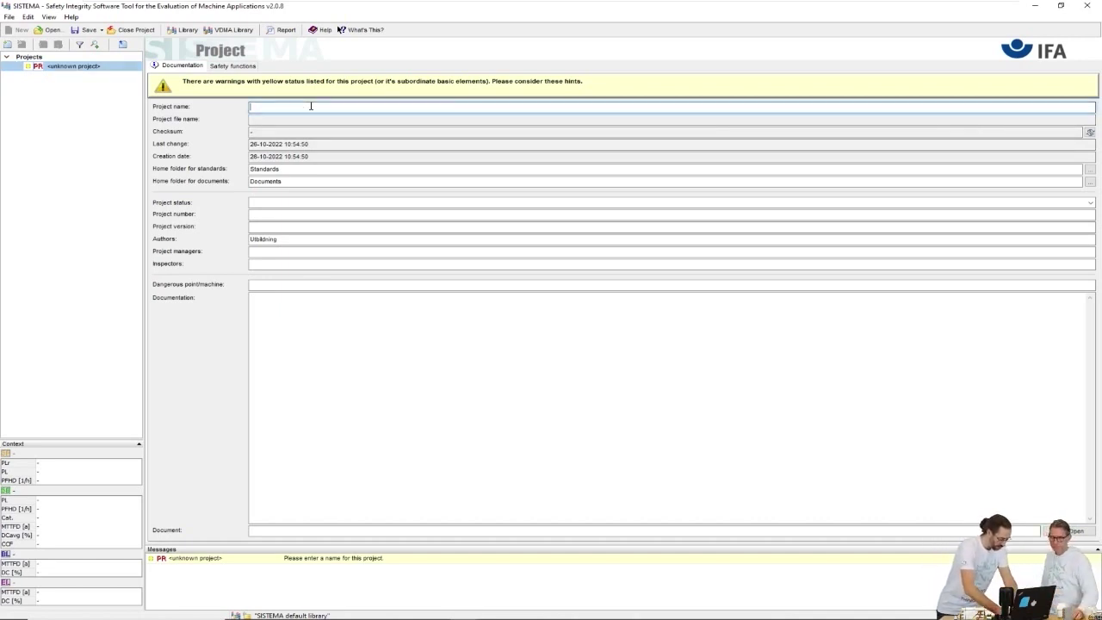
type("Machine")
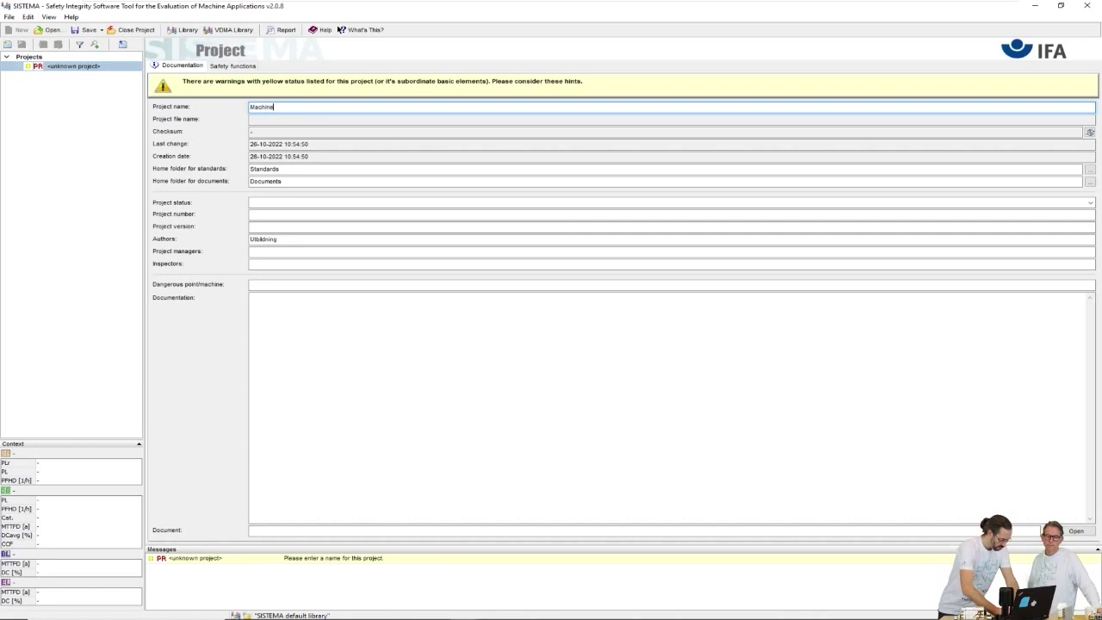
type("1")
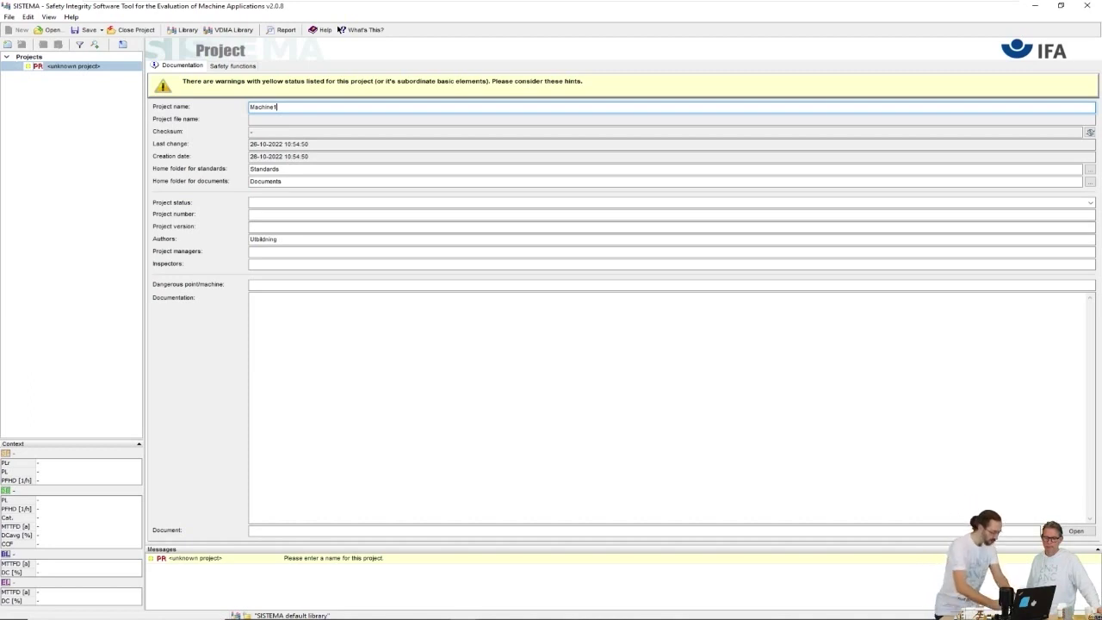
Step: Add a new safety function named Door1 to the Machine1 project
right_click(71, 69)
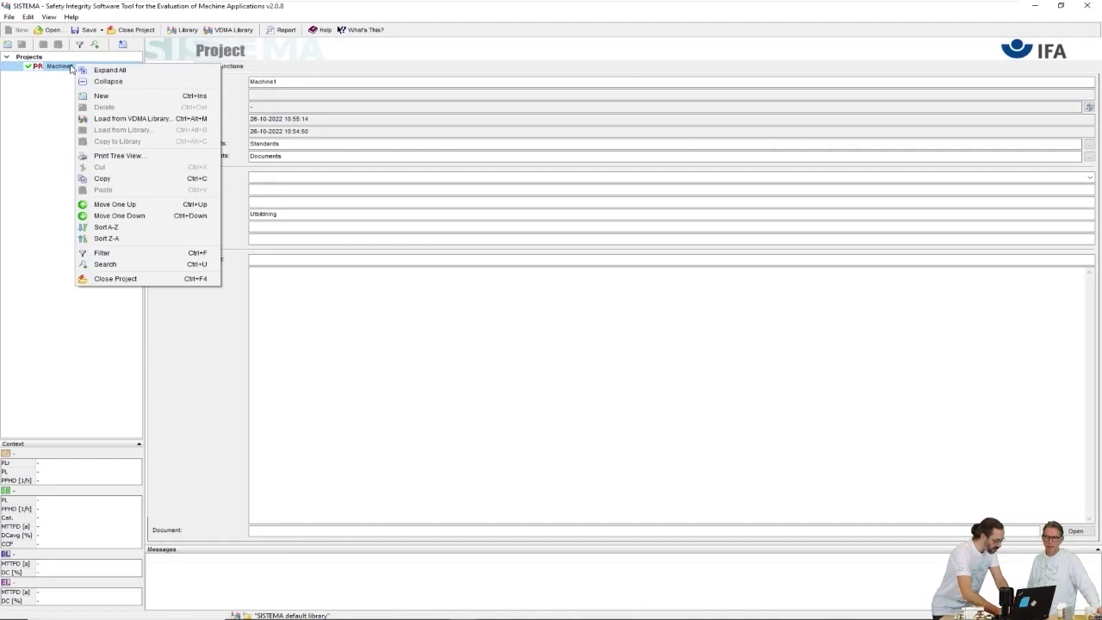
left_click(112, 96)
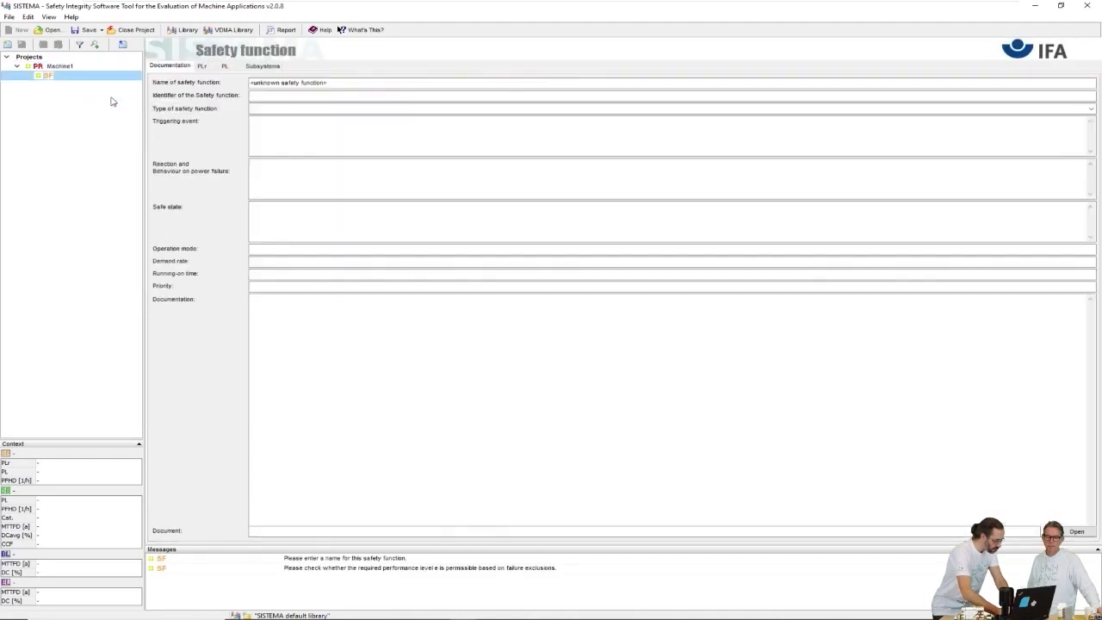
left_click(338, 84)
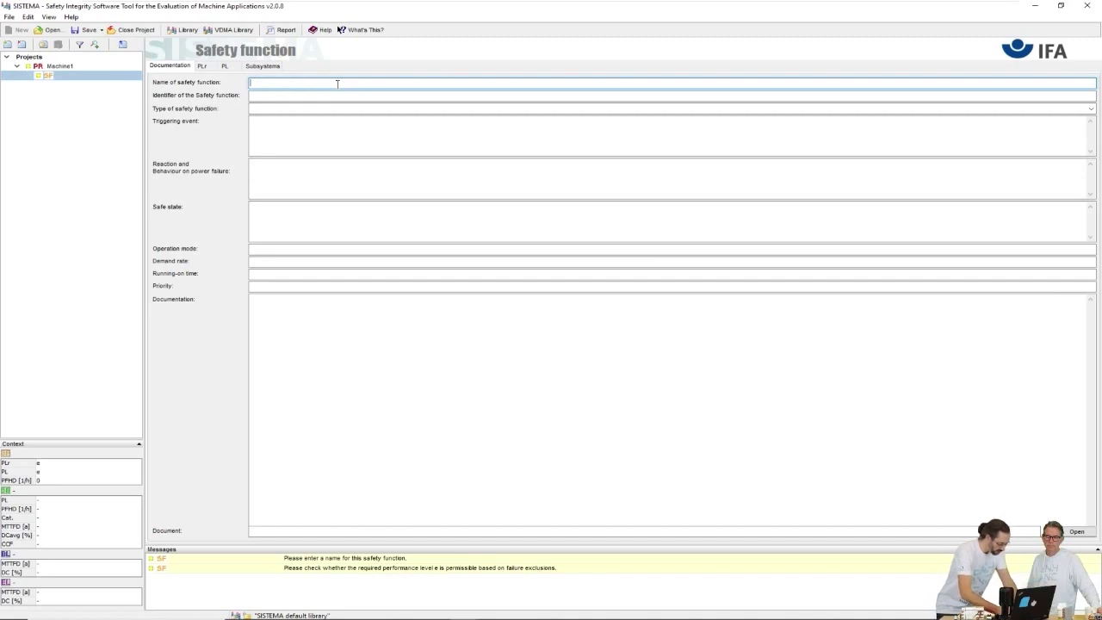
type("Door1")
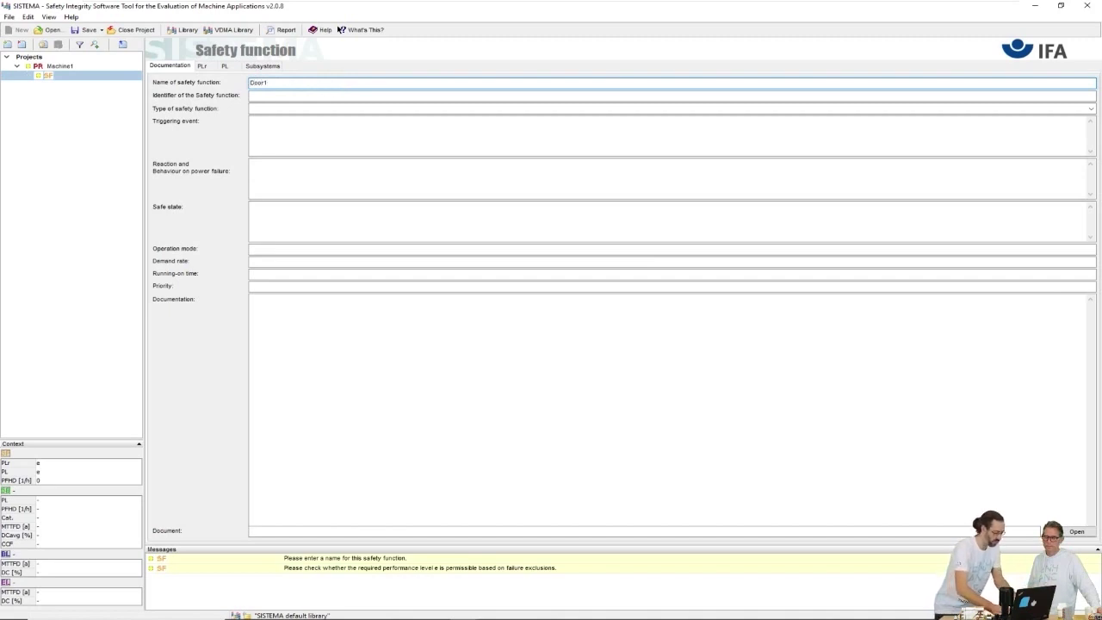
key("Tab")
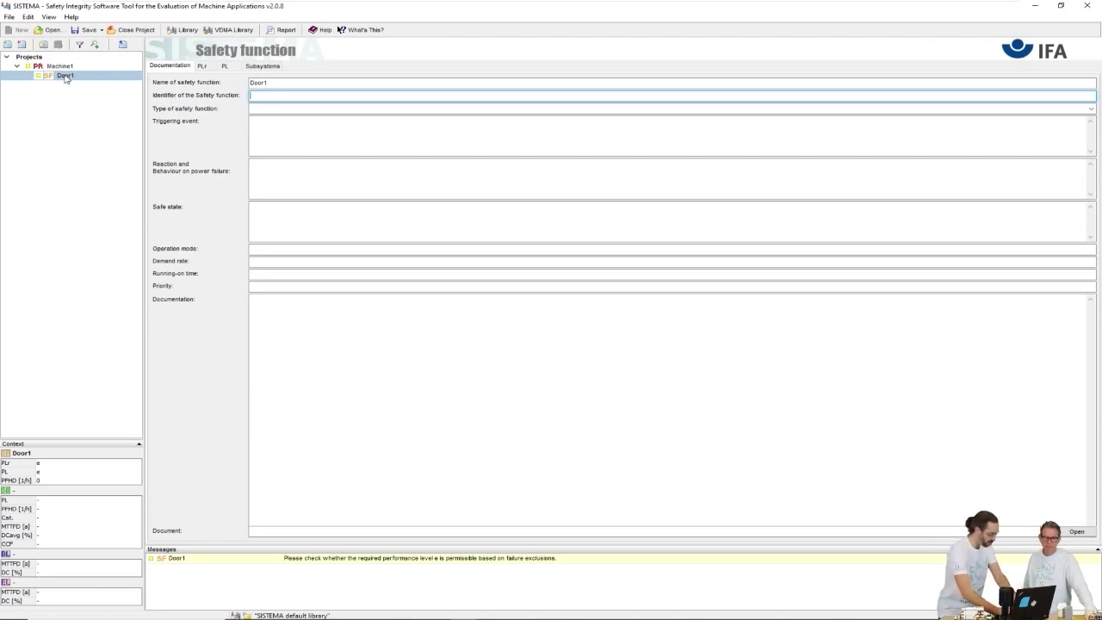
Step: Determine Door1's required performance level from the risk graph, choosing P1 (possible under specific conditions) for hazard avoidance
left_click(202, 68)
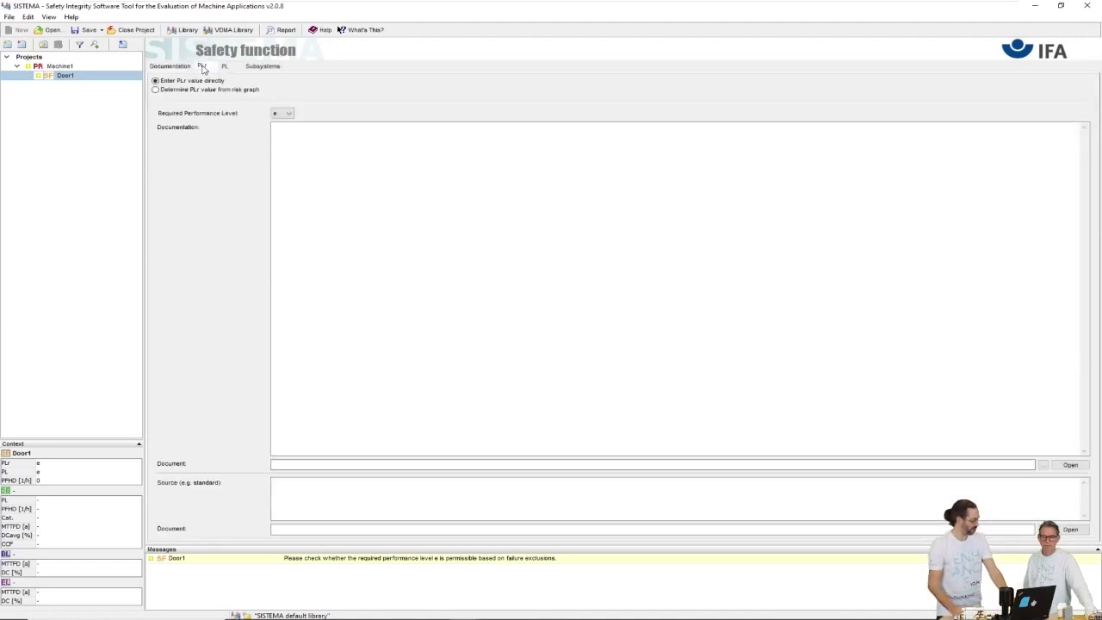
left_click(156, 90)
left_click(156, 80)
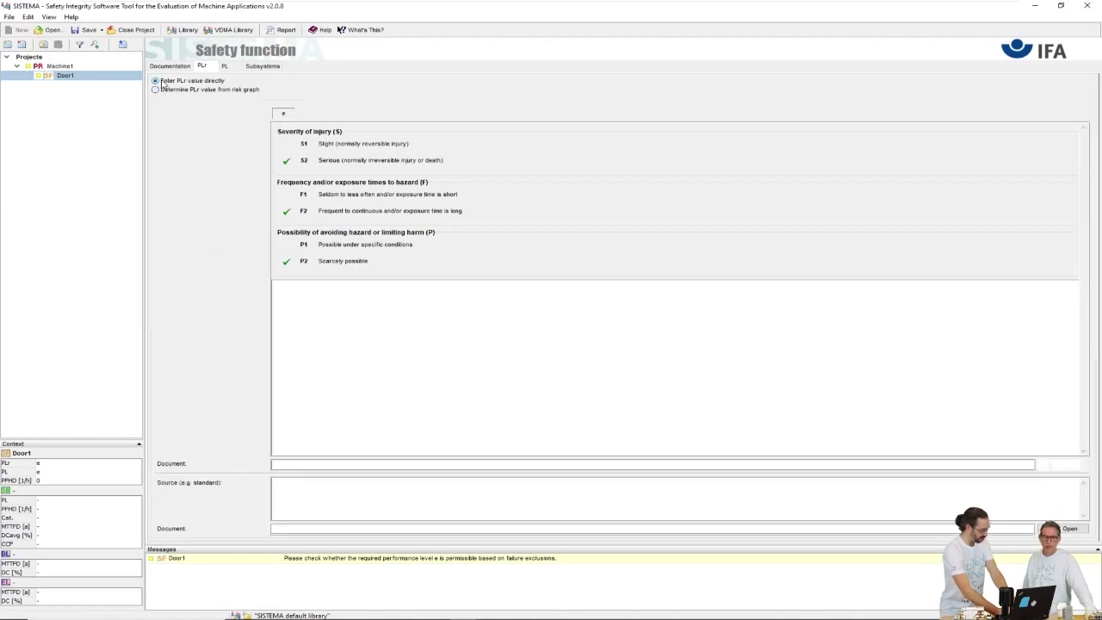
left_click(197, 90)
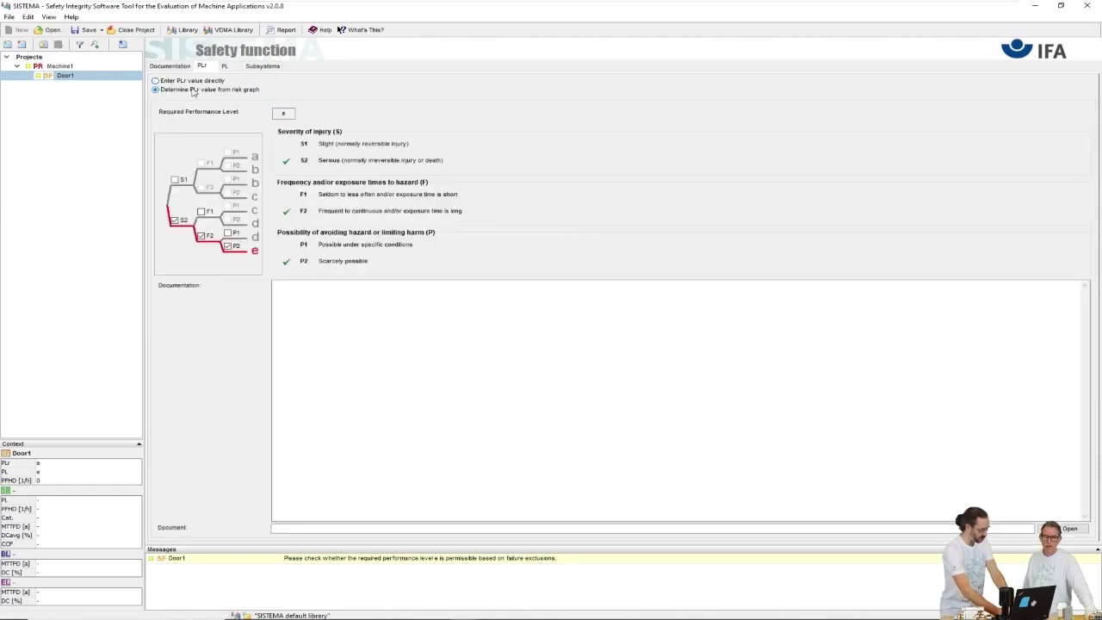
left_click(227, 234)
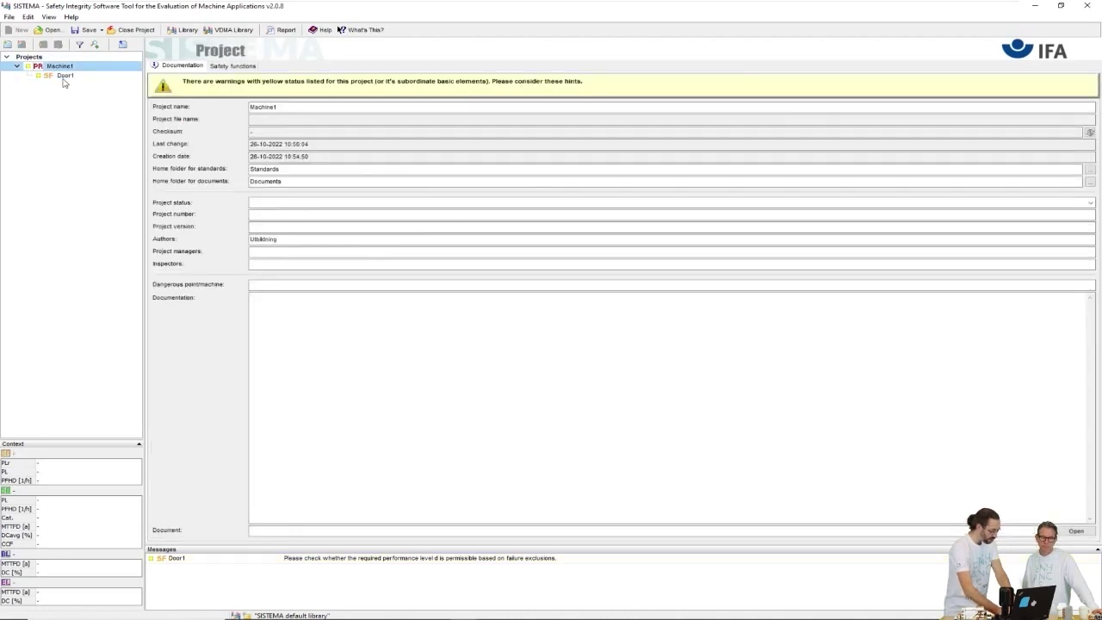
Step: Copy the 2CH subsystem of PSR-CT-M-SEN-1-8 from the VDMA library into Door1 and expand Door1 in the project tree
right_click(66, 77)
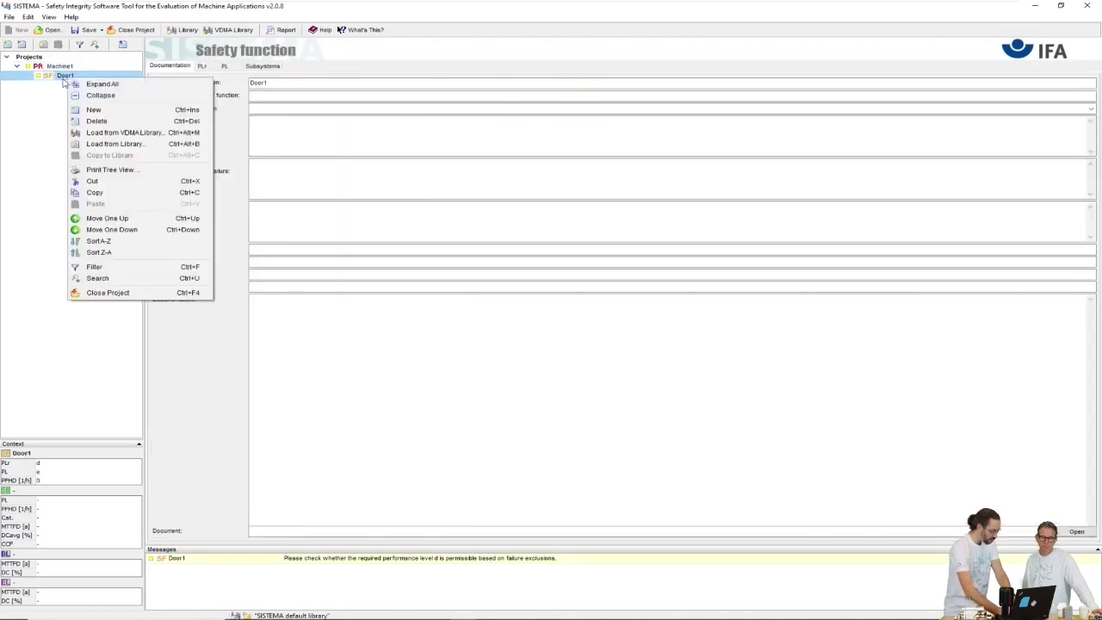
left_click(131, 136)
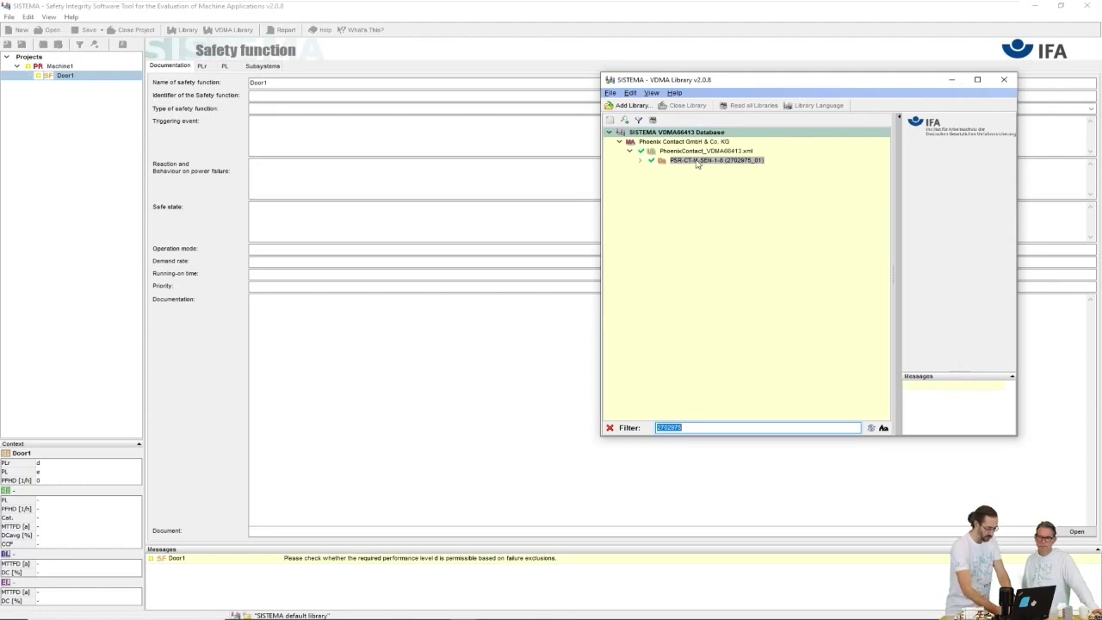
left_click(640, 160)
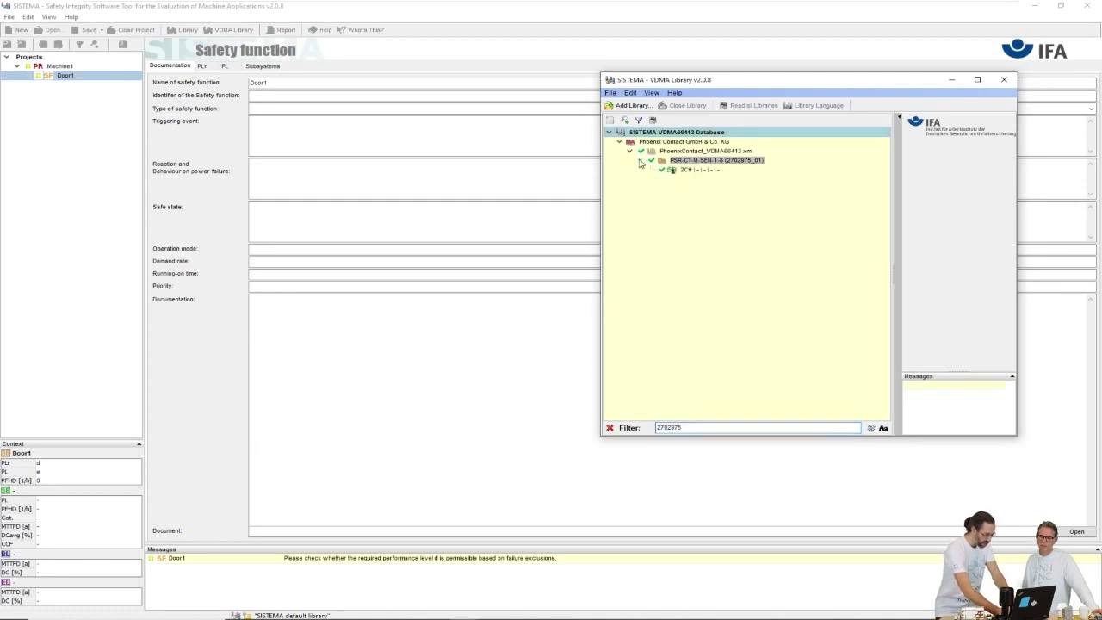
left_click(681, 170)
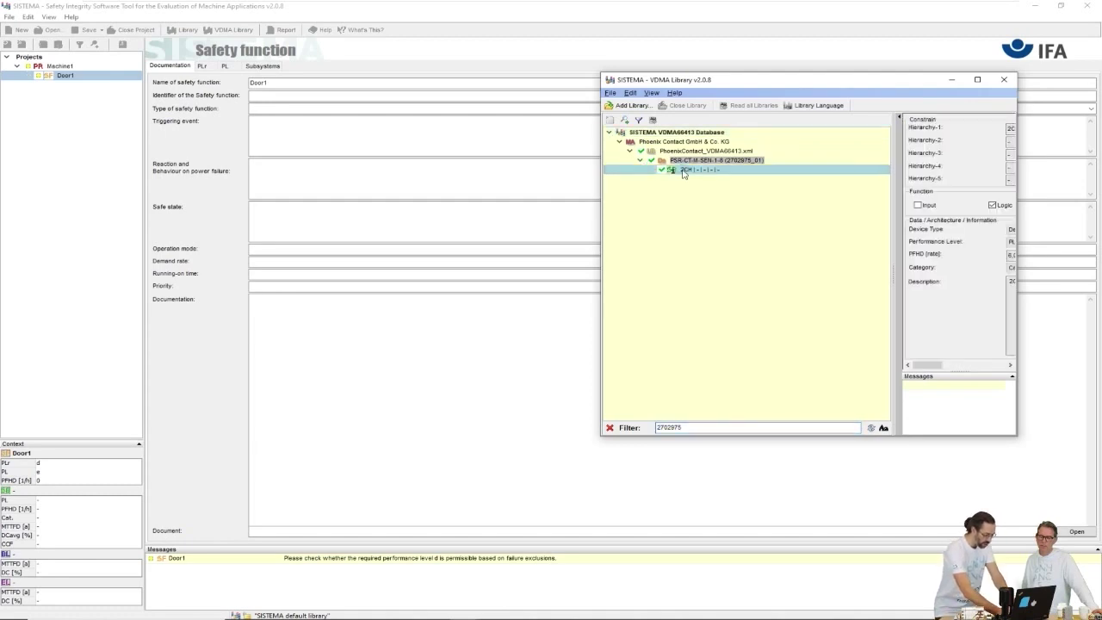
left_click_drag(683, 173, 63, 78)
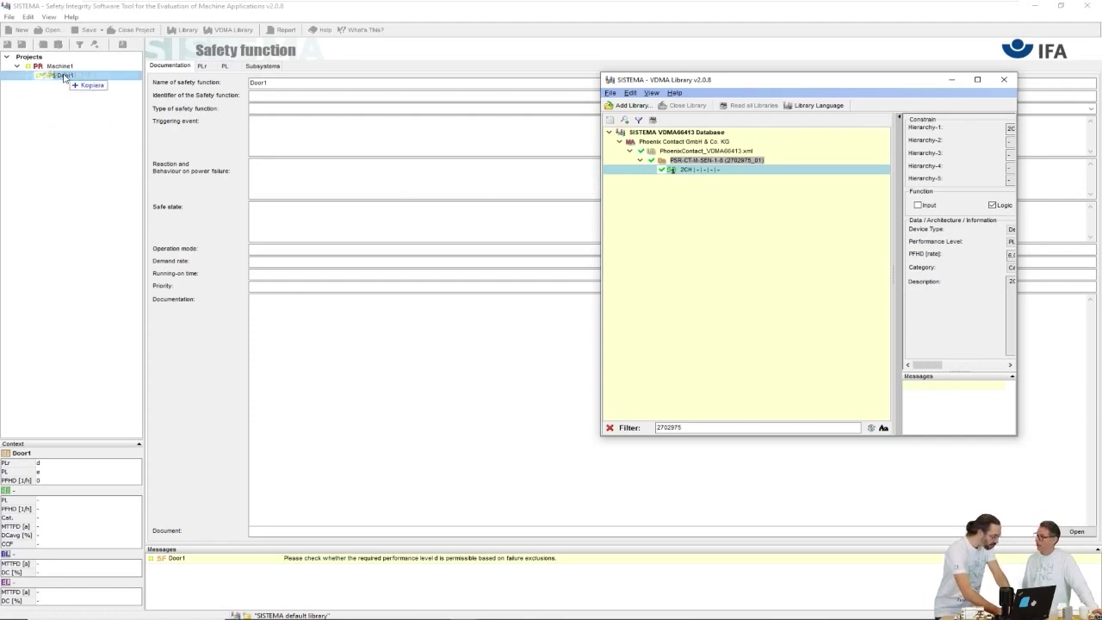
left_click_drag(63, 77, 63, 77)
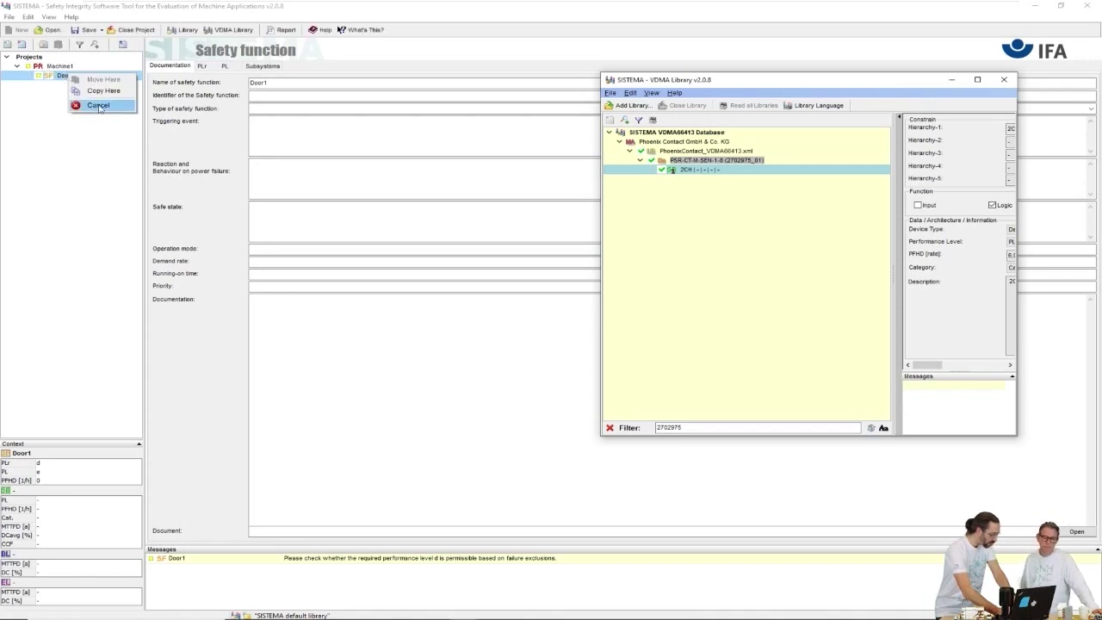
left_click(101, 90)
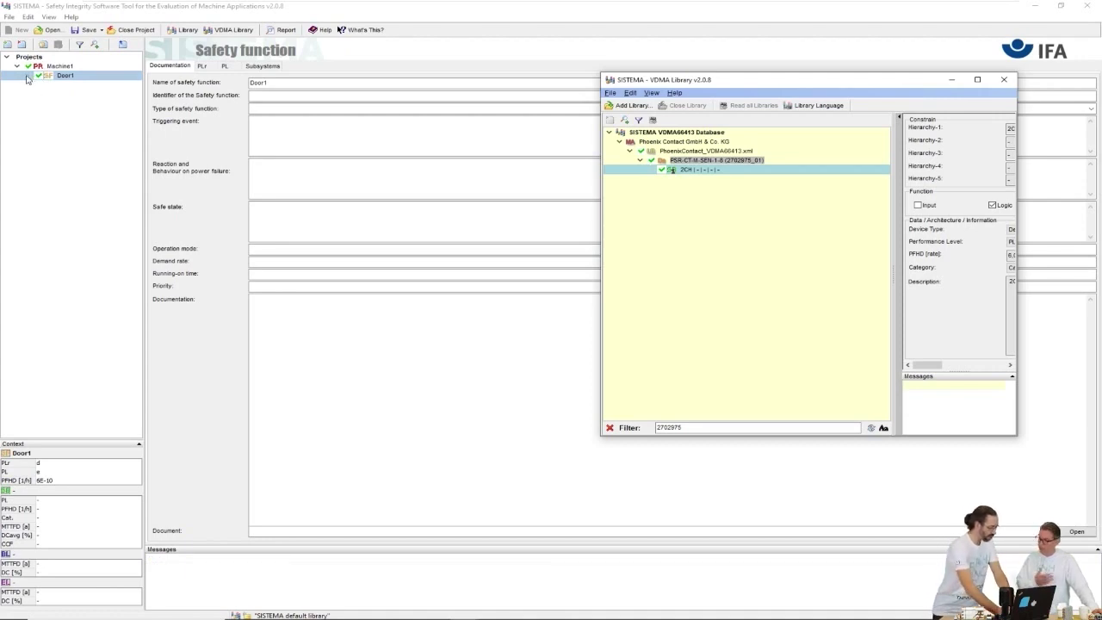
left_click(26, 76)
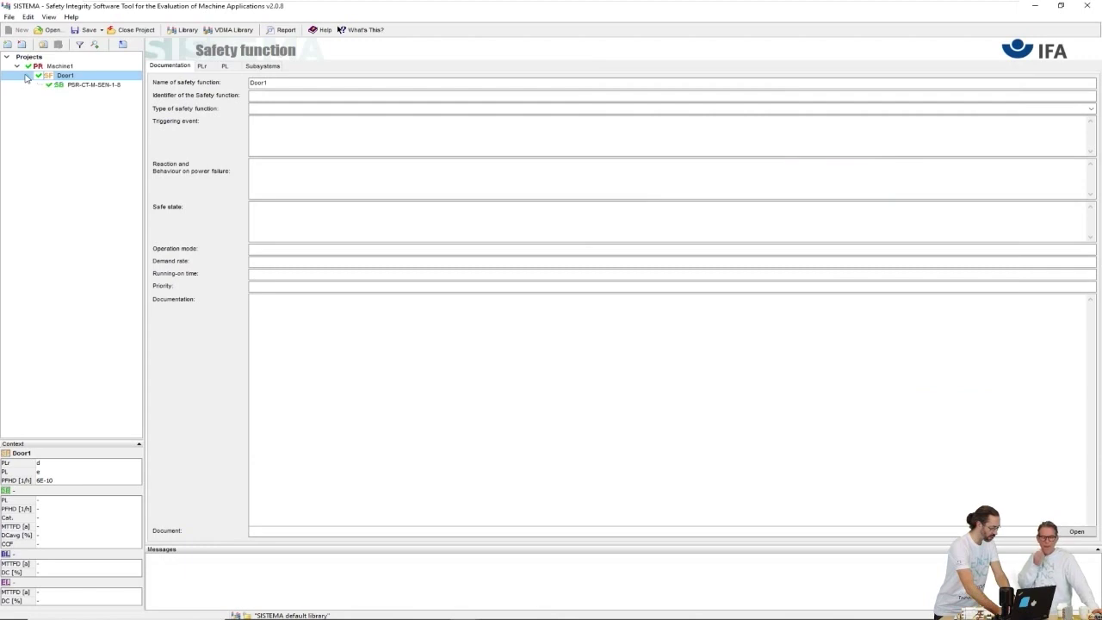
Step: Filter the VDMA library for 2981486 and copy the 2CH subsystem of PSR-SCP- 24DC/SDC4/2X1/B into the Door1 safety function
right_click(86, 76)
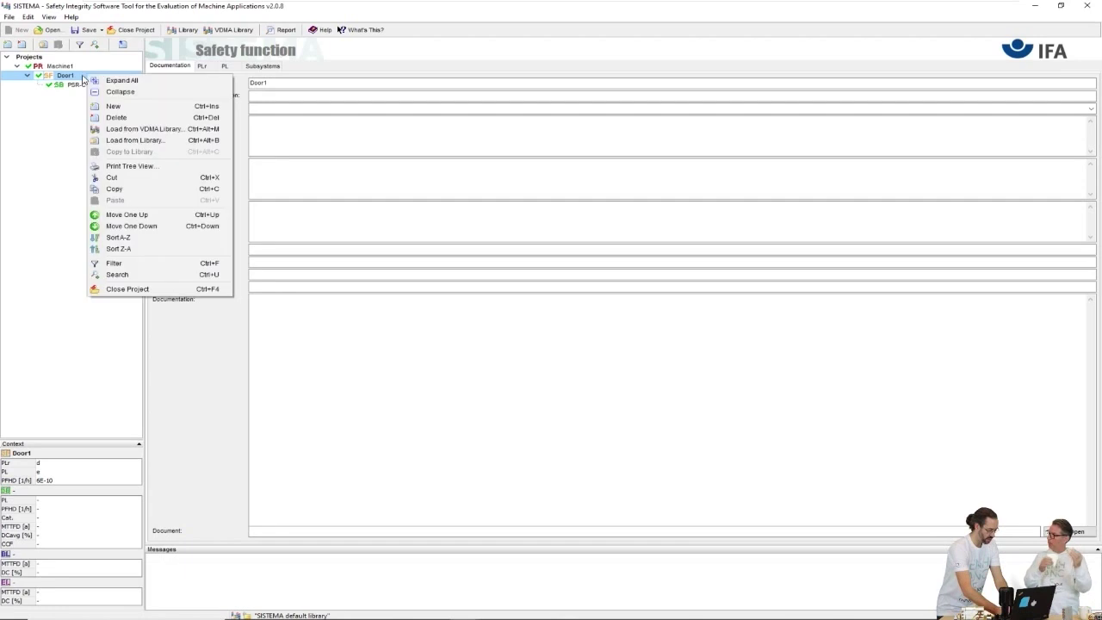
left_click(134, 129)
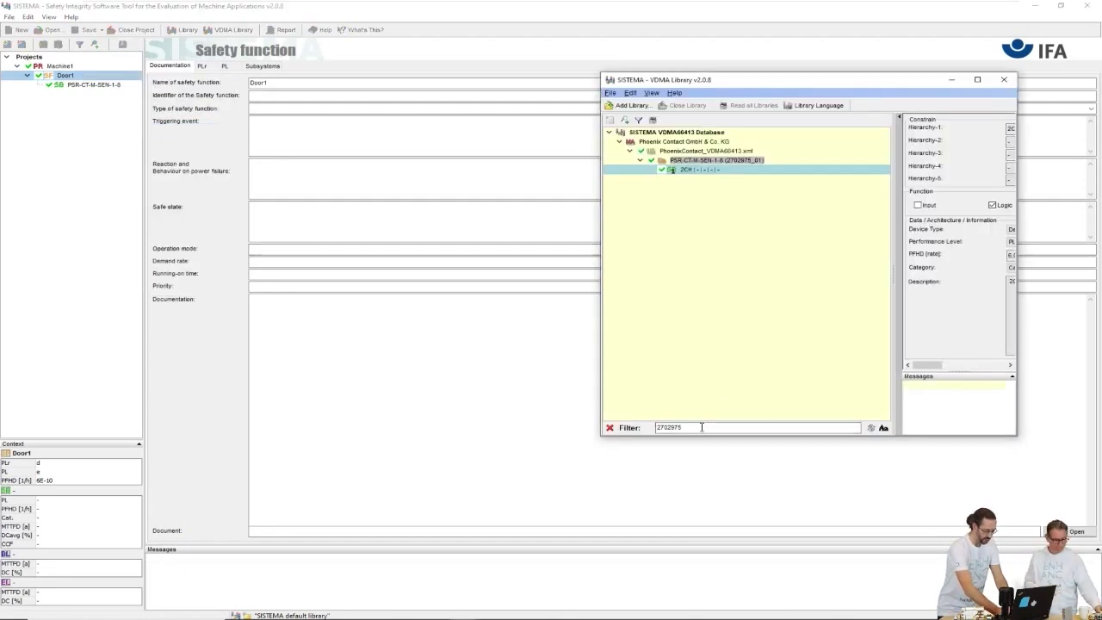
left_click(663, 427)
left_click_drag(656, 428, 693, 429)
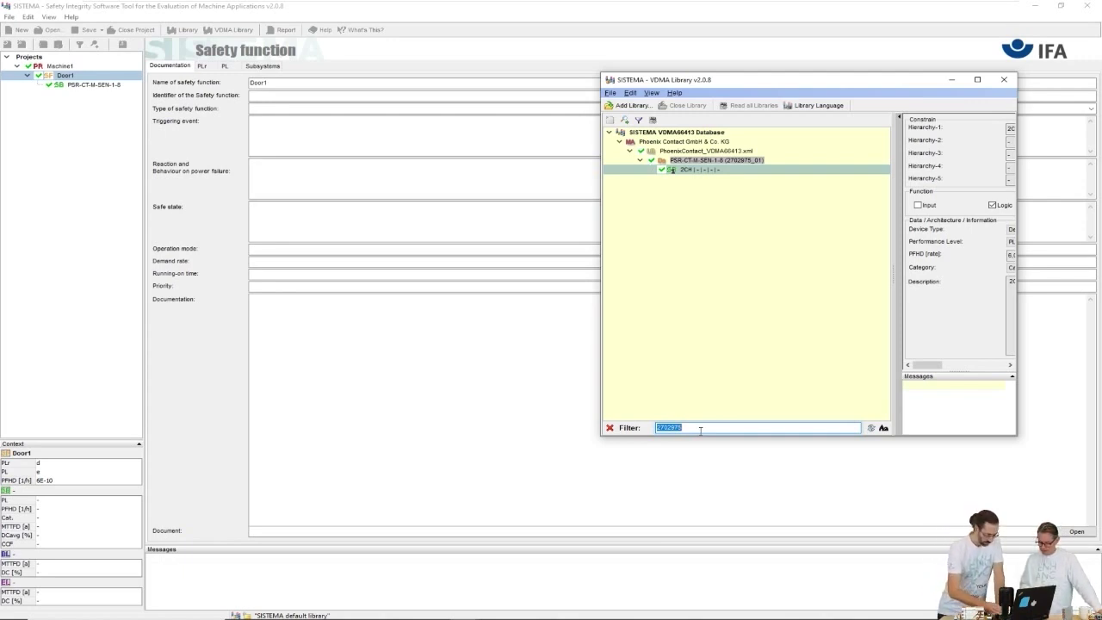
type("29")
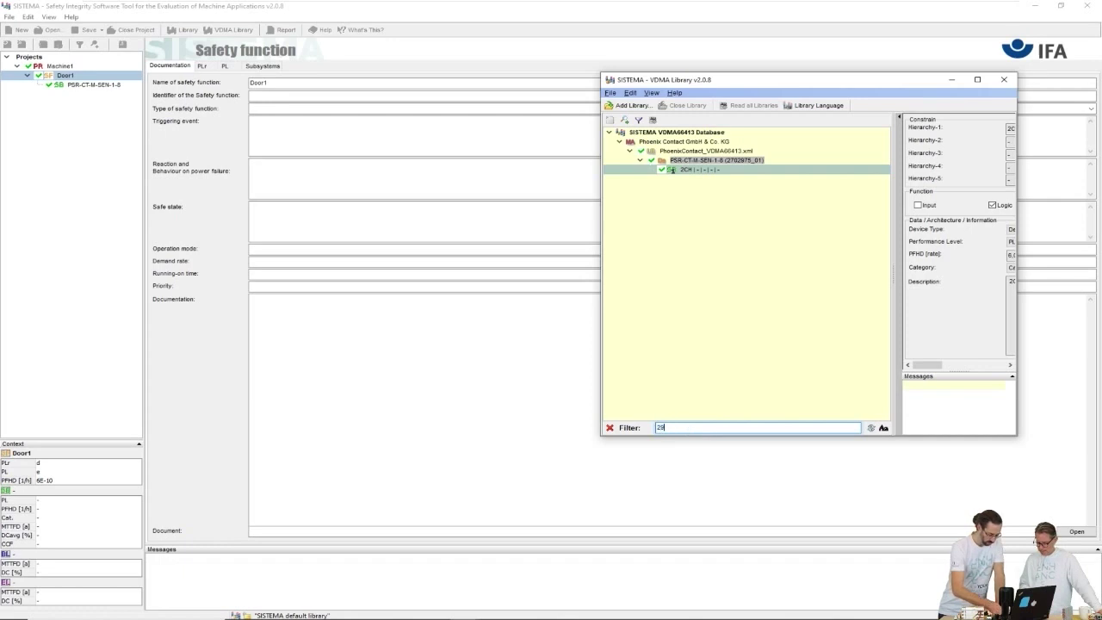
type("81")
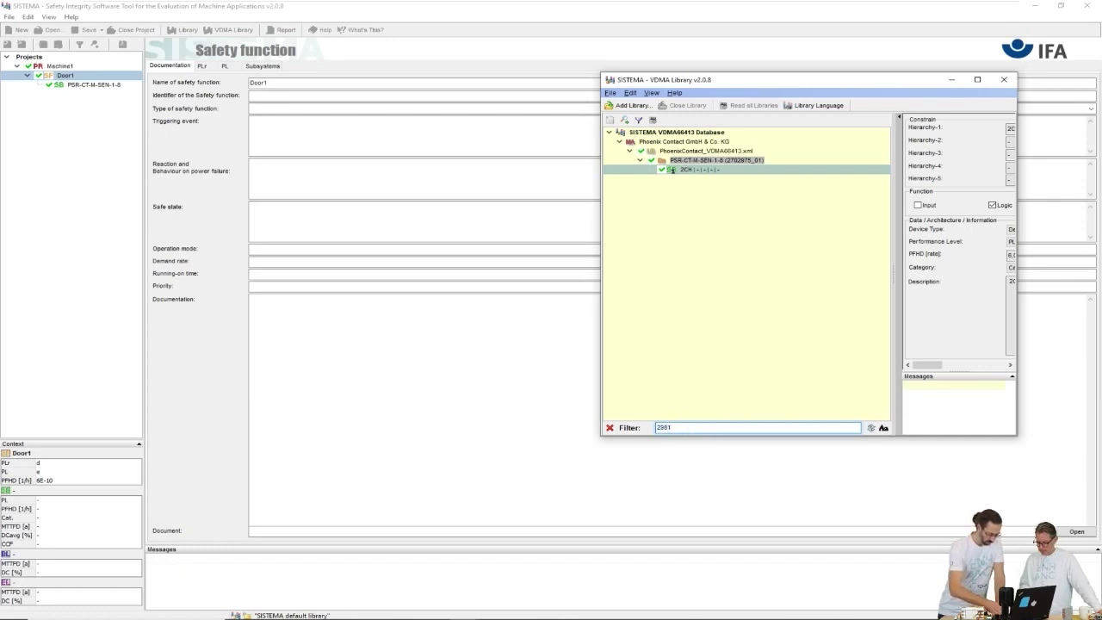
type("488")
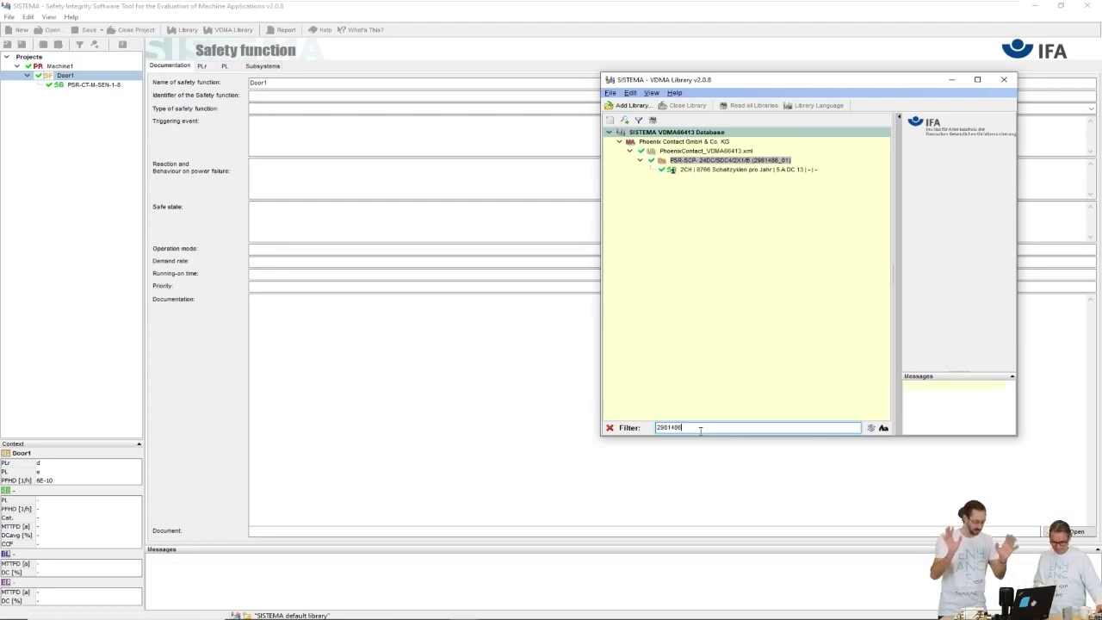
left_click(673, 171)
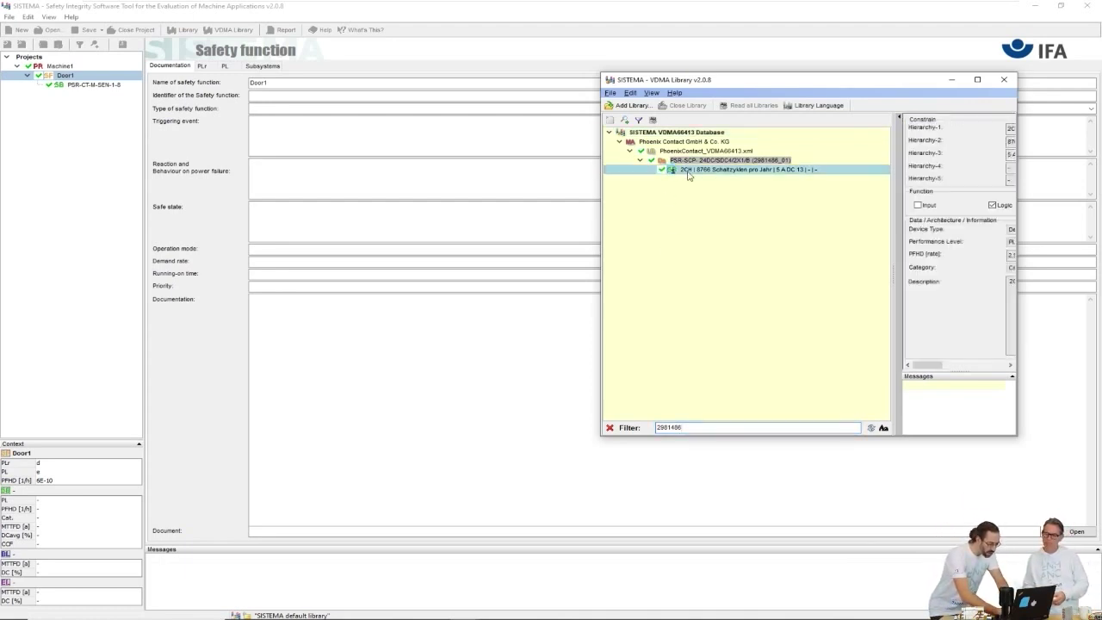
left_click_drag(689, 176, 65, 81)
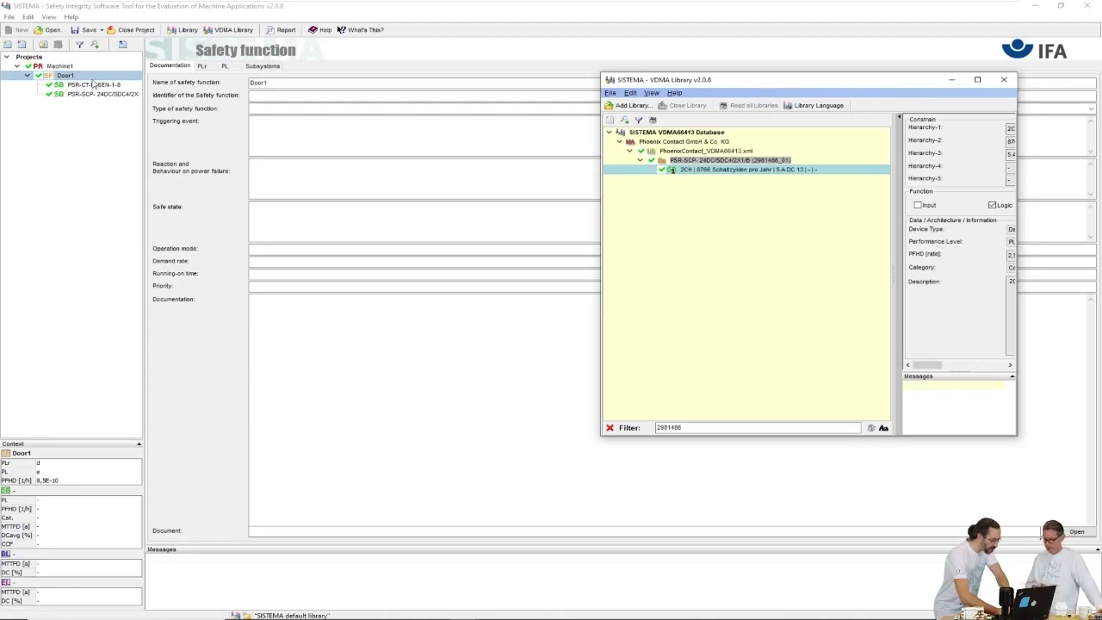
Step: Filter the VDMA library for 2909569, copy the 2CH subsystem of ELR H5-IS-PT- 24DC/500AC-3-P into Door1, and open its details
double_click(688, 426)
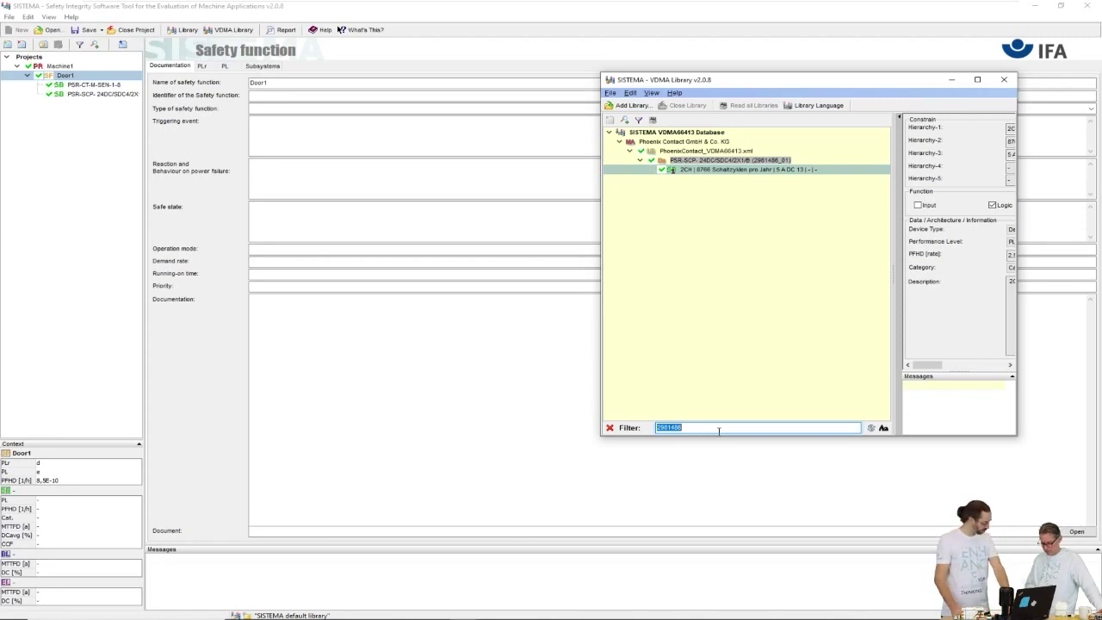
type("29")
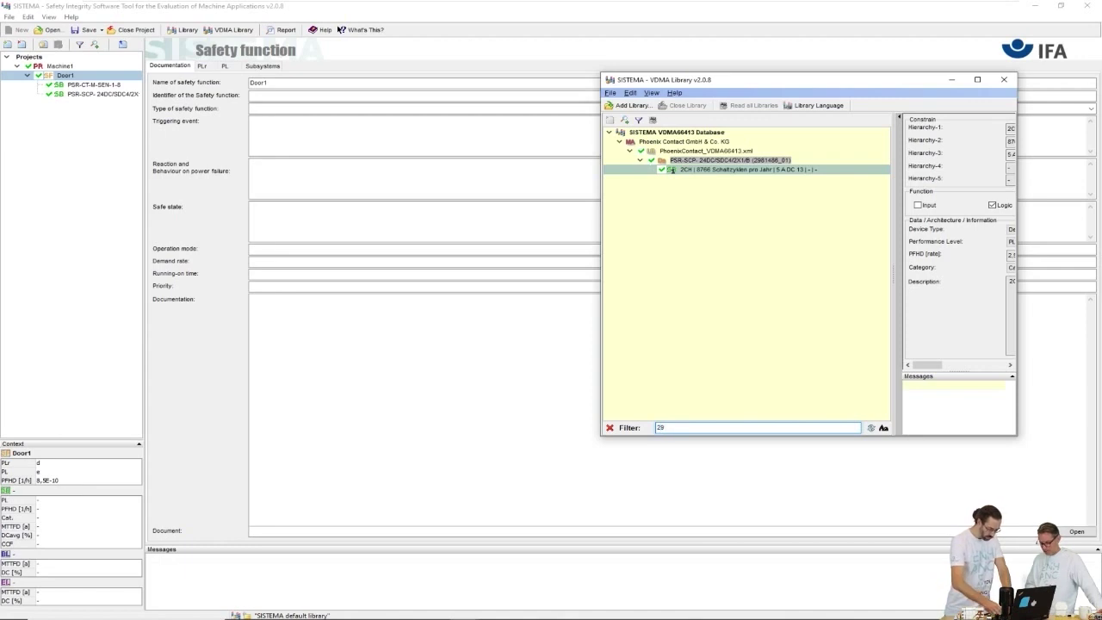
type("095")
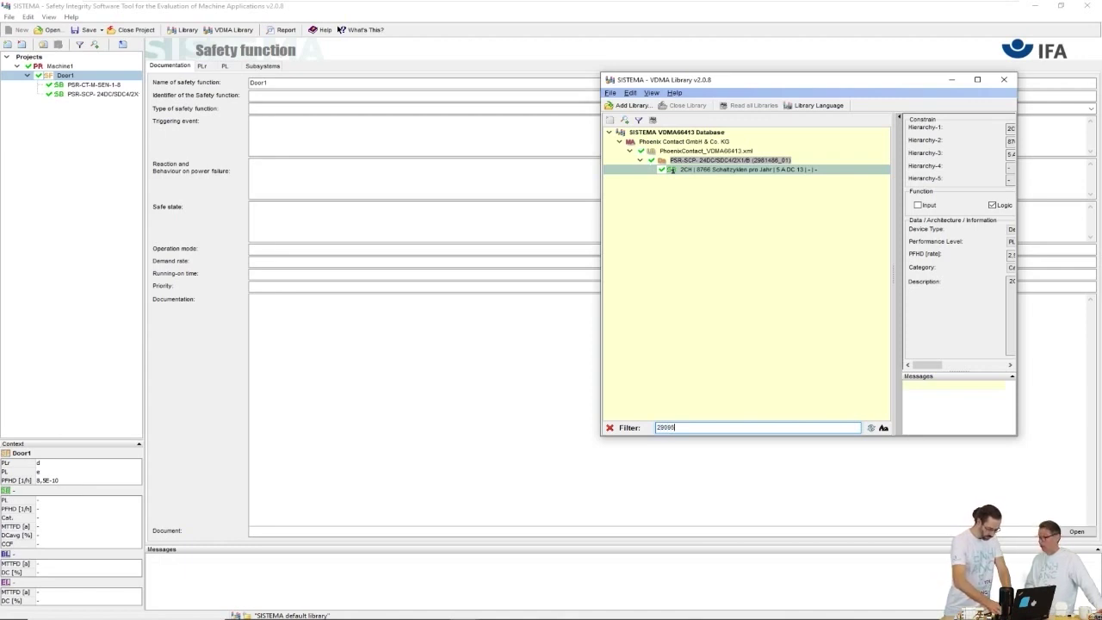
type("69")
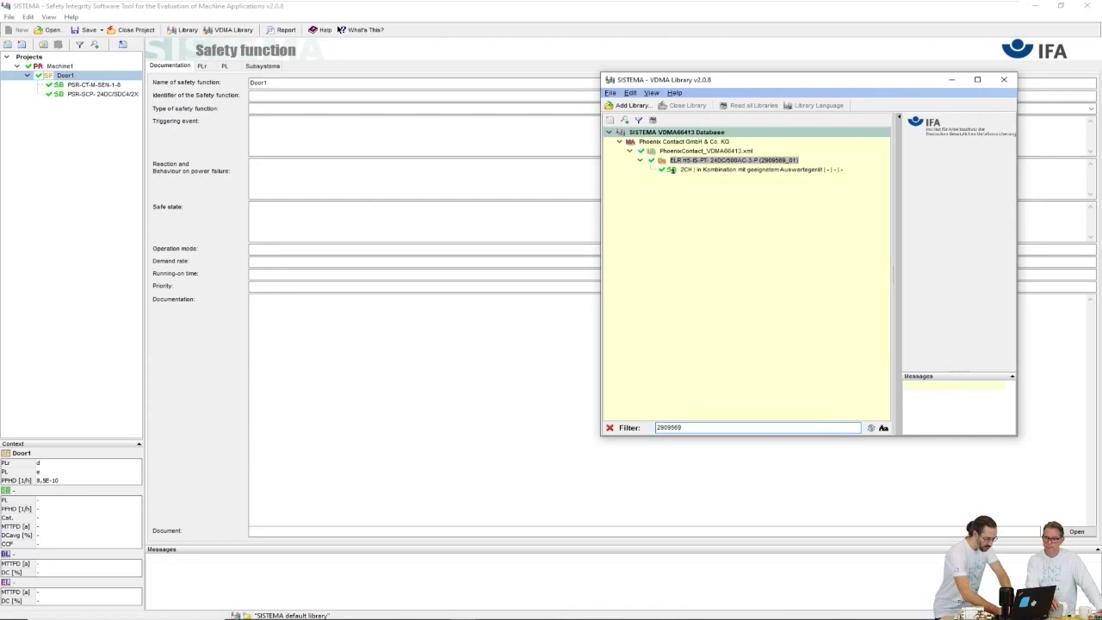
left_click(671, 170)
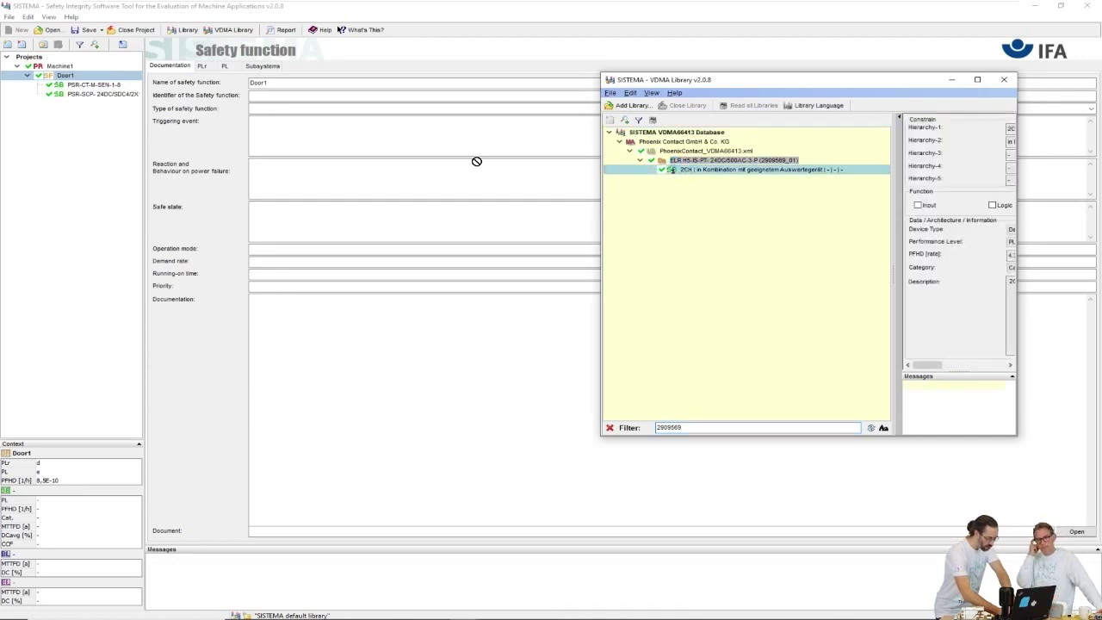
left_click_drag(192, 112, 71, 79)
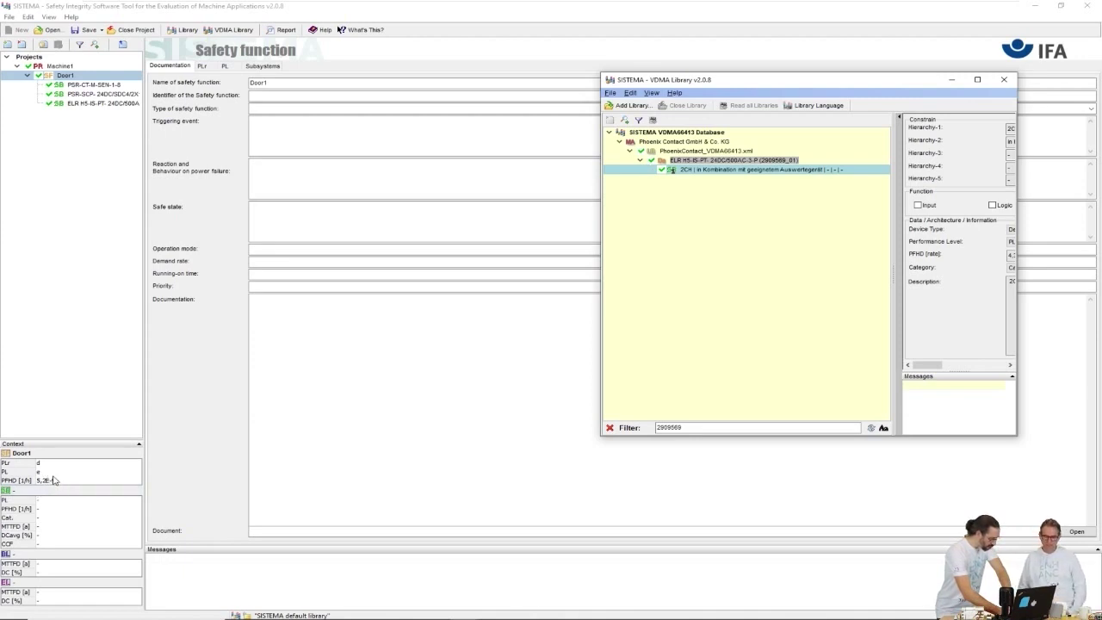
left_click(73, 104)
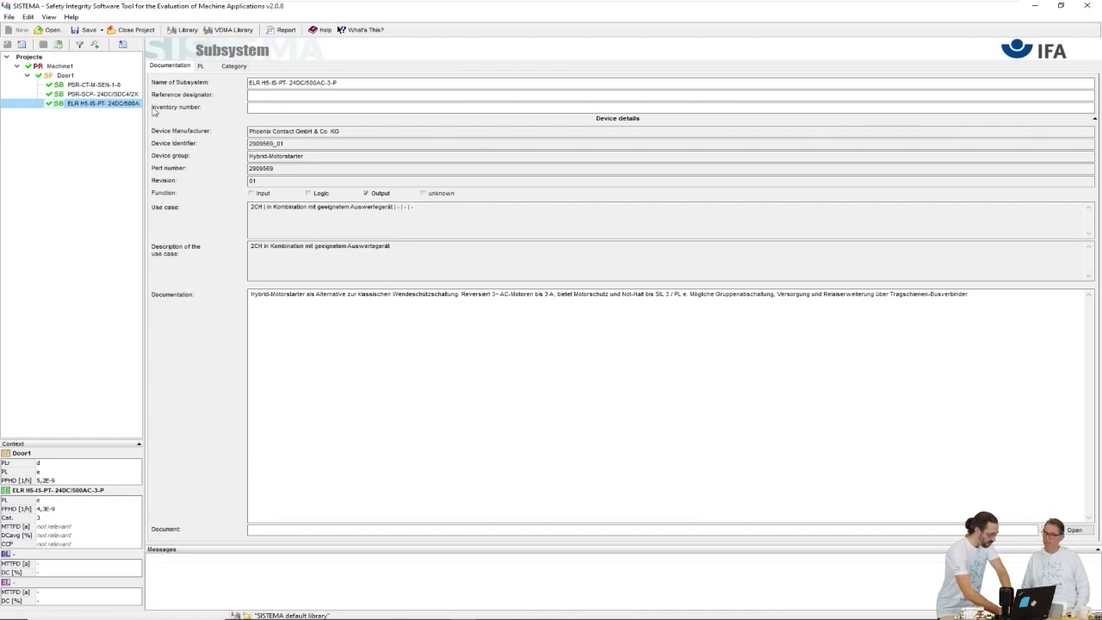
Step: From Door1, save the project as Machine1 and generate the safety function overview report including subsystems, viewing it through page 2
left_click(74, 77)
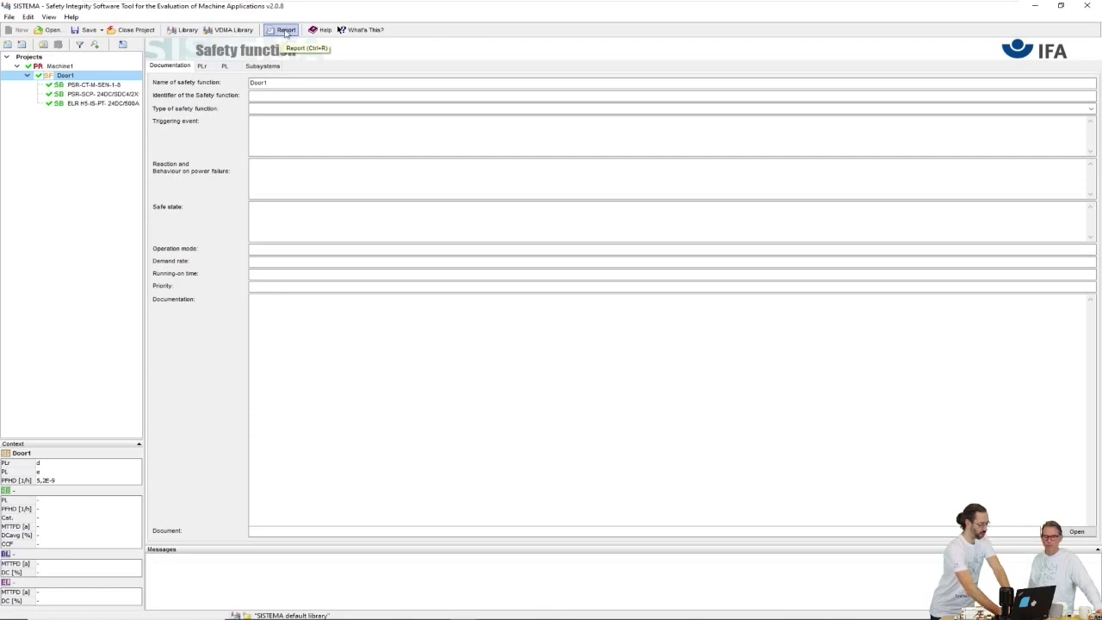
left_click(285, 34)
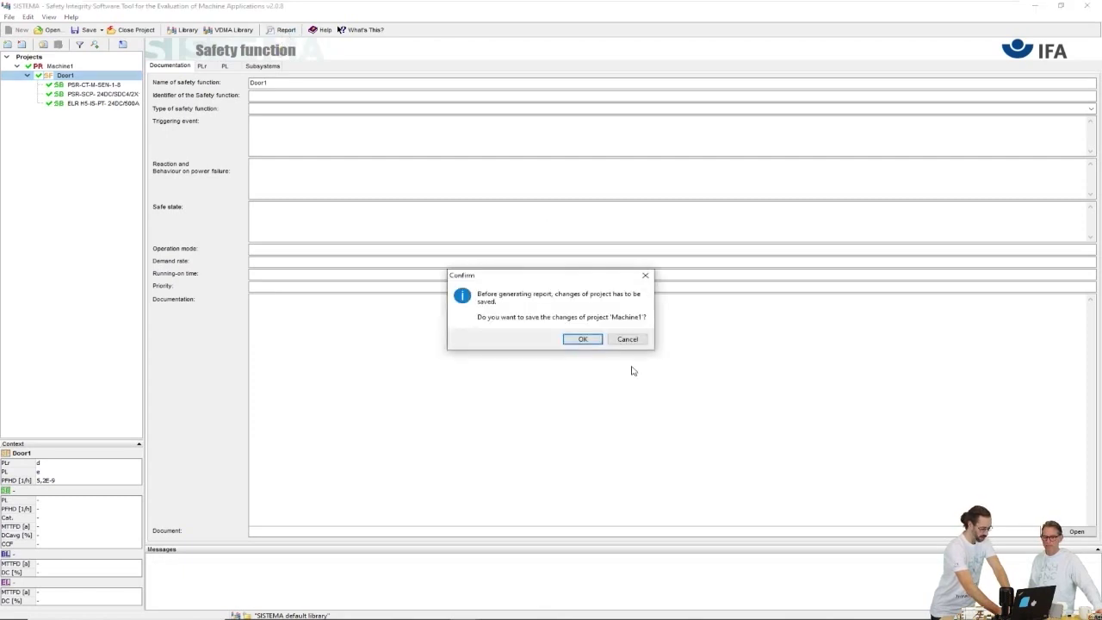
left_click(584, 339)
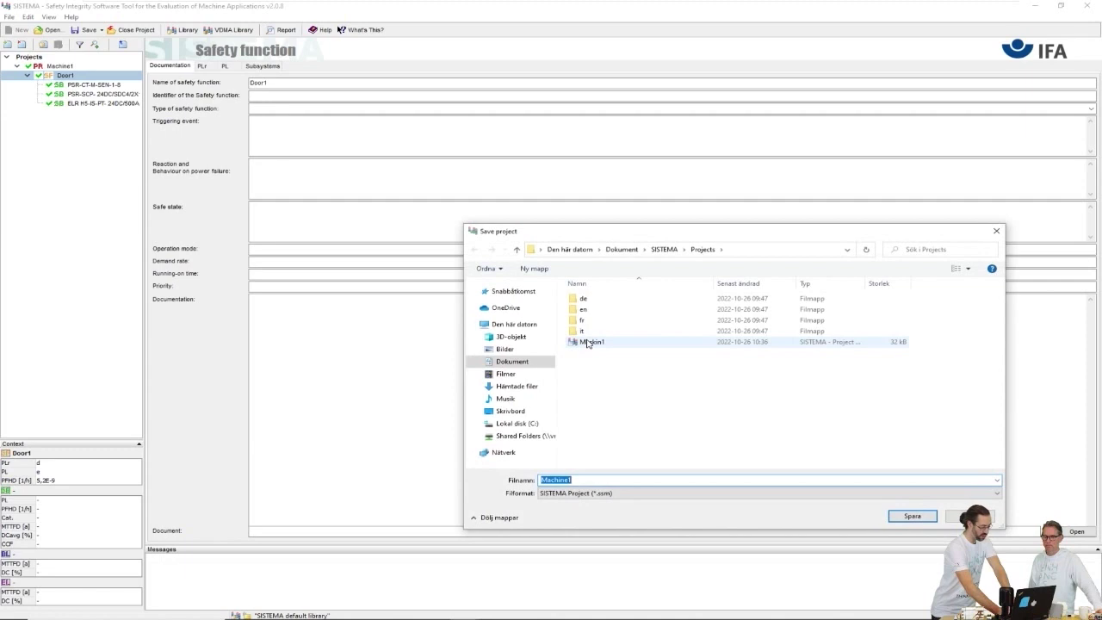
key("Return")
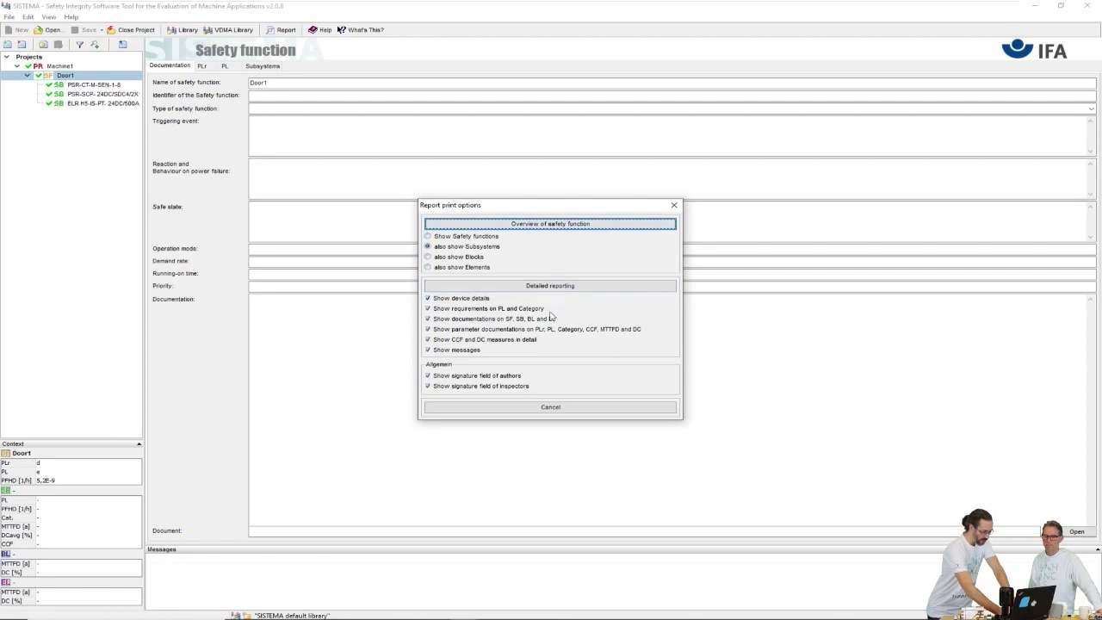
left_click(526, 227)
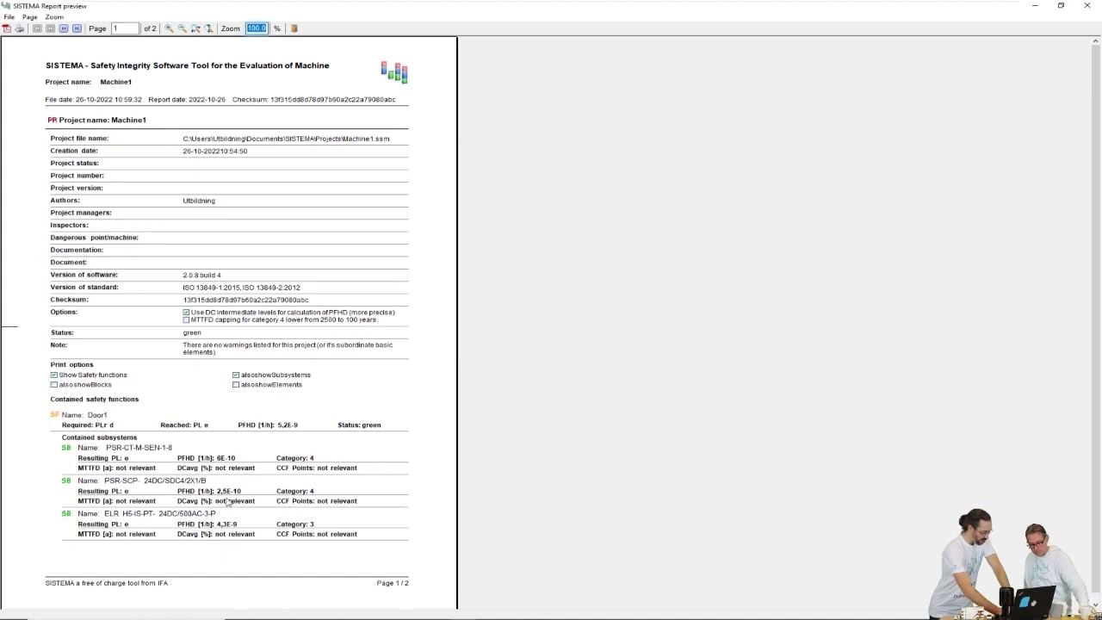
scroll(228, 502, "down", 1)
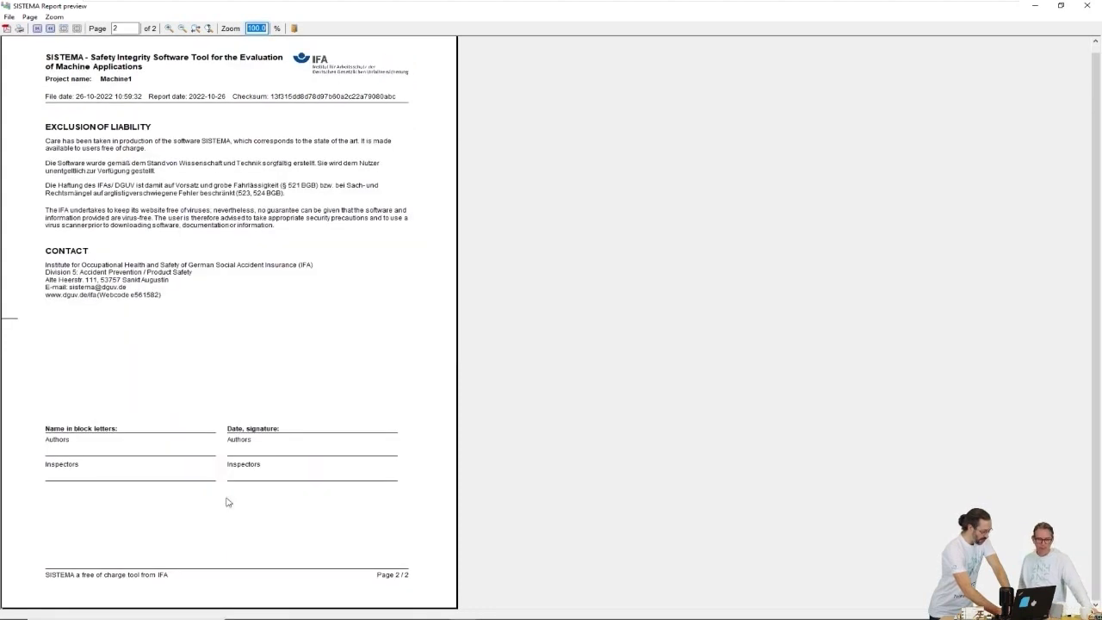